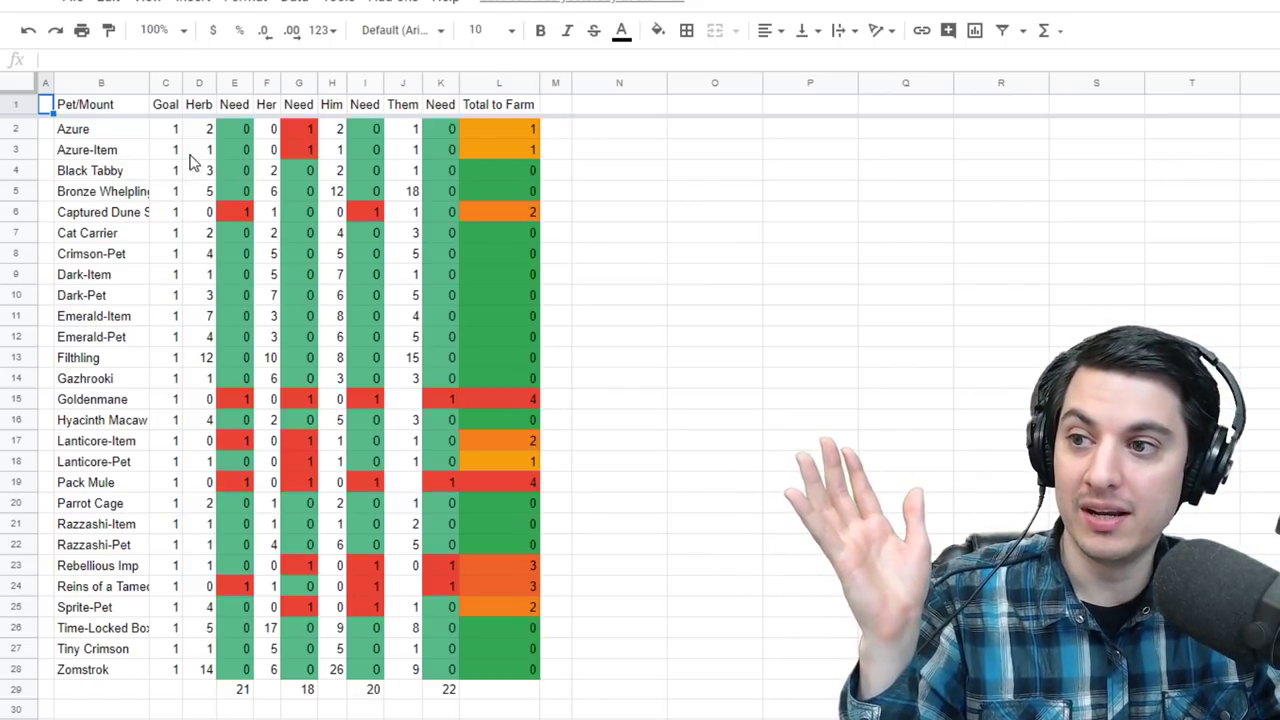
- Examine the Pet/Mount names, comparing the Azure pet entry with Azure-Item and Bronze Whelpling
left_click_drag(103, 131, 110, 318)
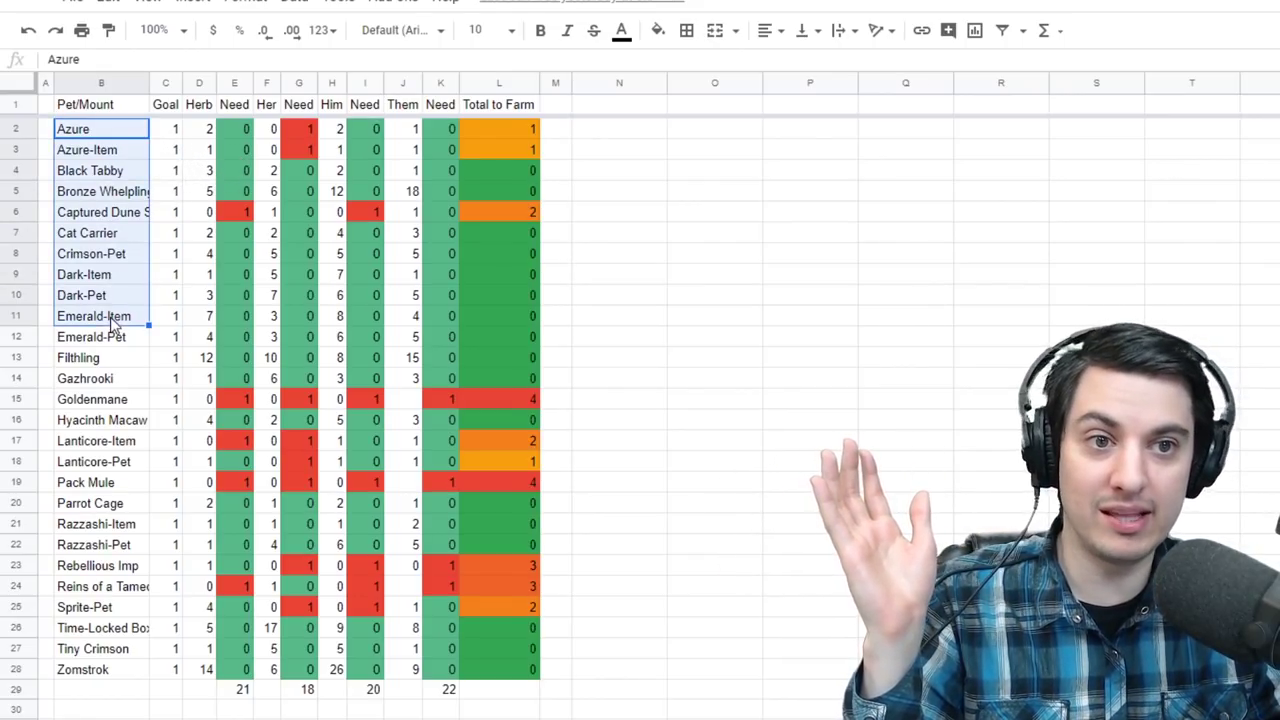
left_click(101, 137)
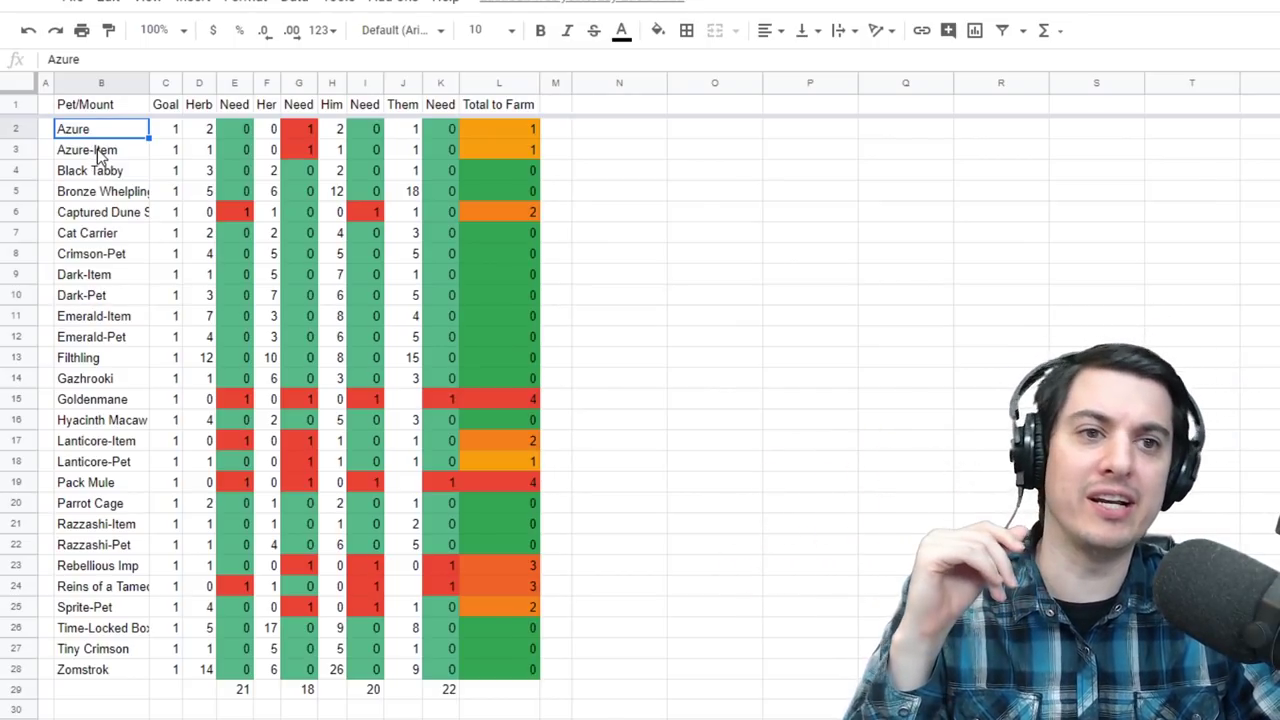
left_click(100, 155)
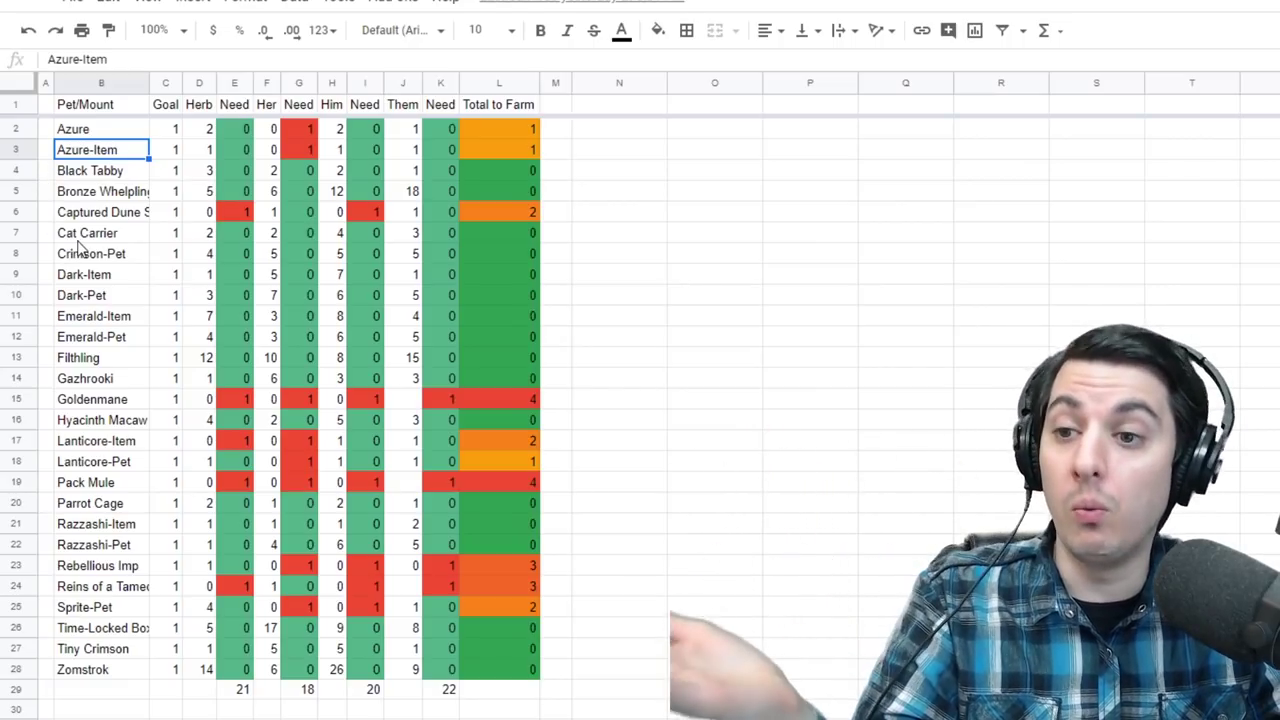
left_click(120, 194)
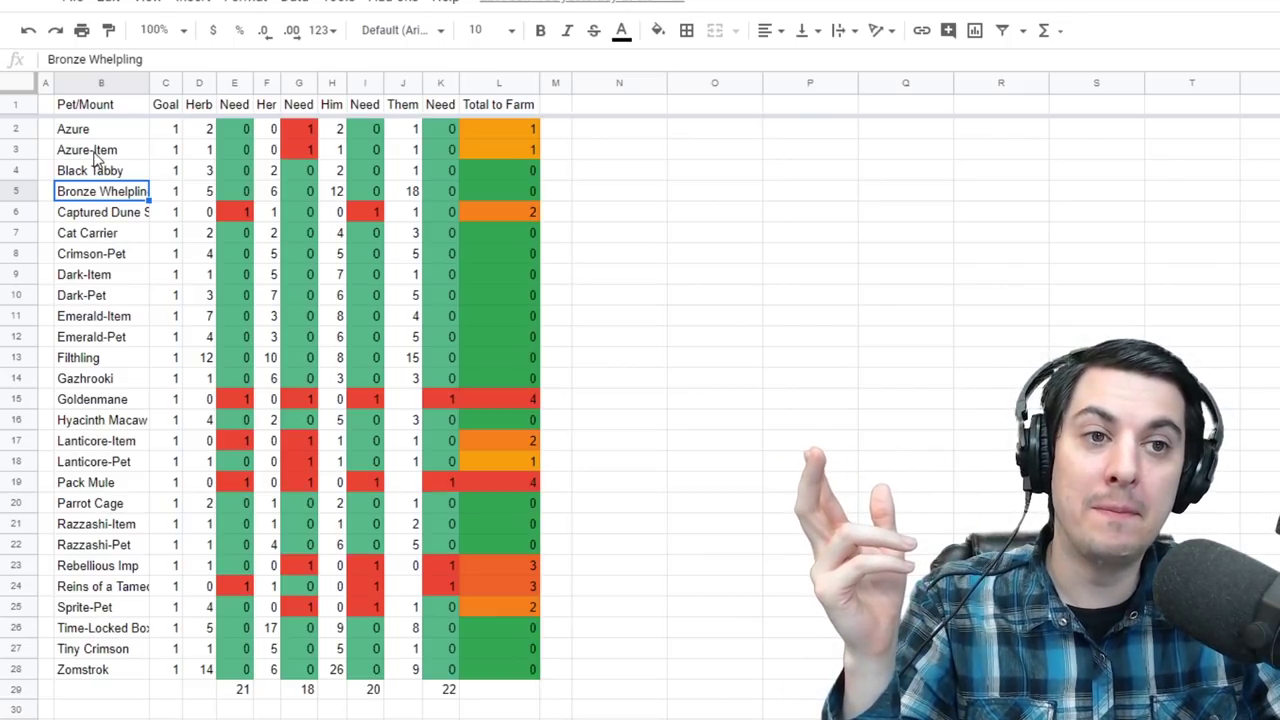
left_click(97, 155)
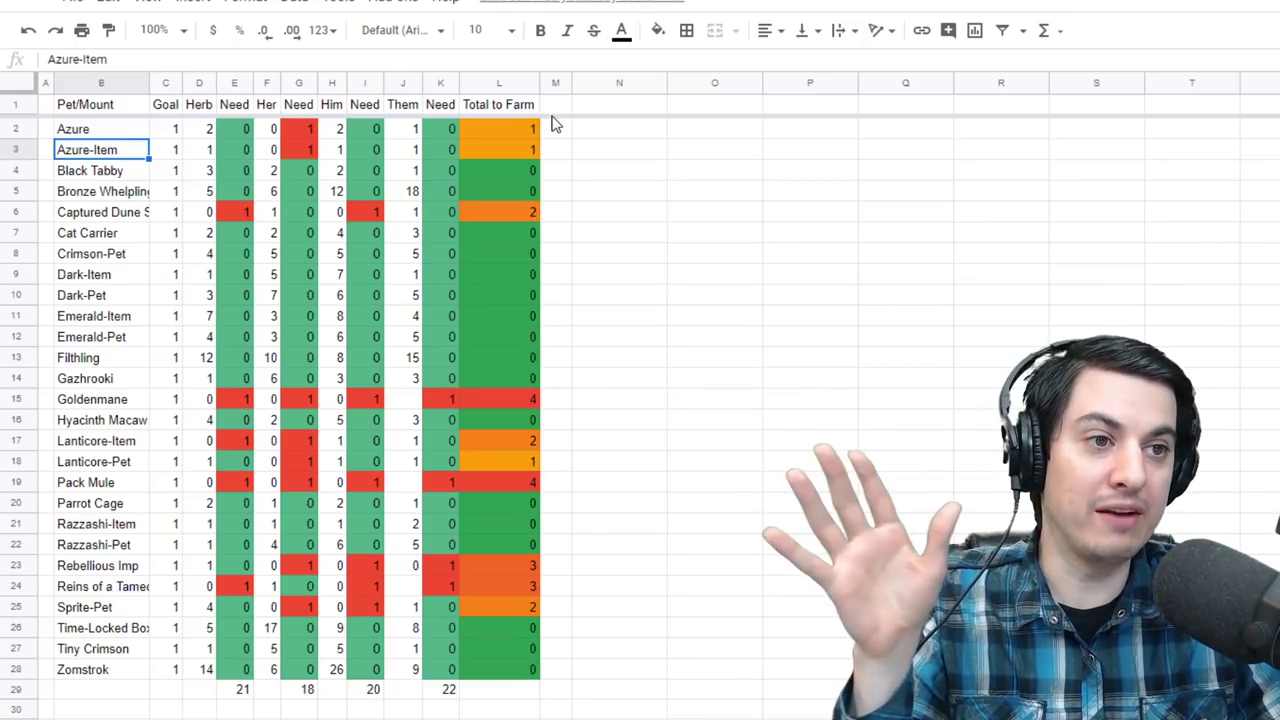
- Examine the Total to Farm column, including the formulas in the Filthling, Tiny Crimson and Time-Locked Box rows
left_click(510, 128)
left_click(502, 83)
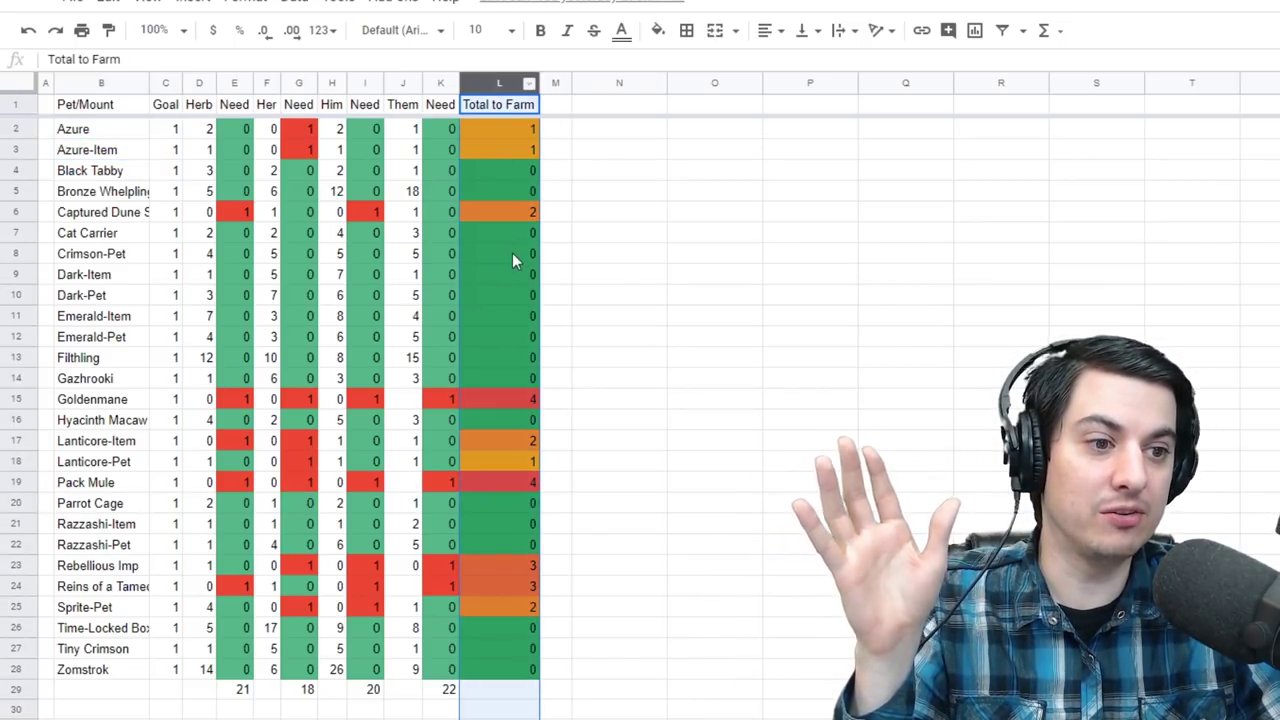
left_click(527, 358)
left_click(513, 643)
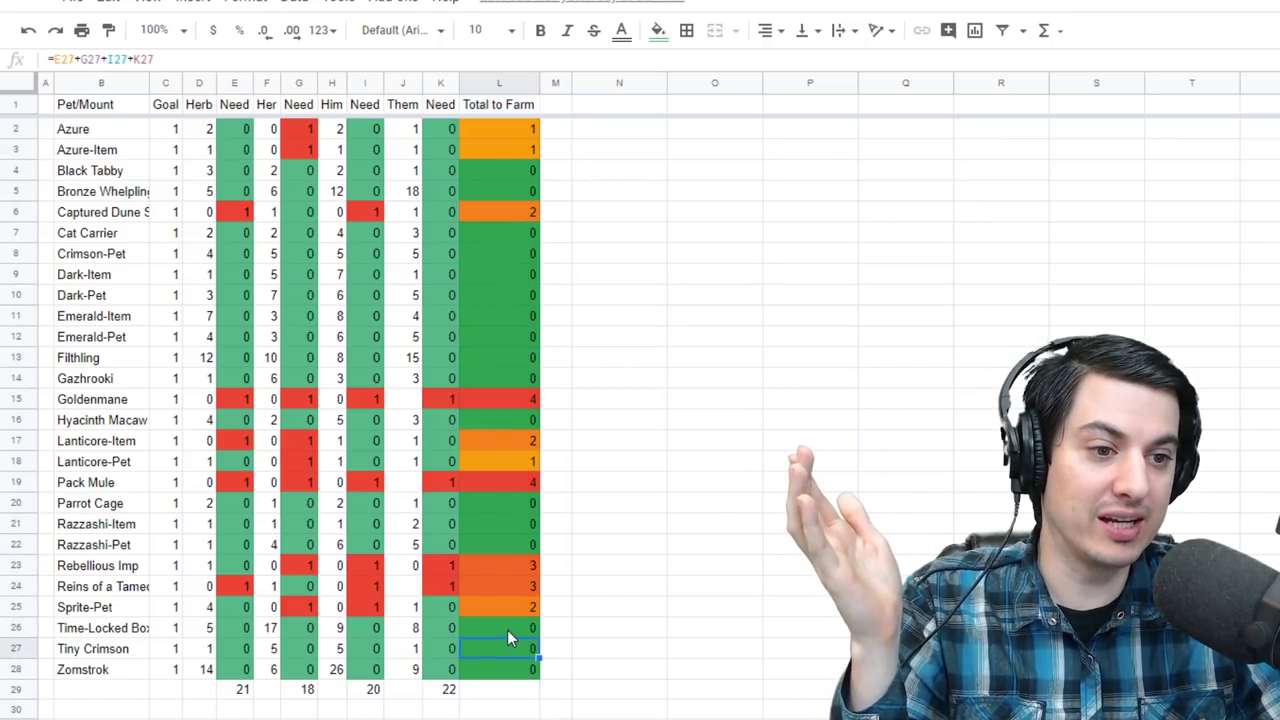
left_click(507, 630)
- Inspect the Goldenmane, Pack Mule and Reins rows for shortages, and check the Her stock of Reins and Captured Dune
left_click(92, 402)
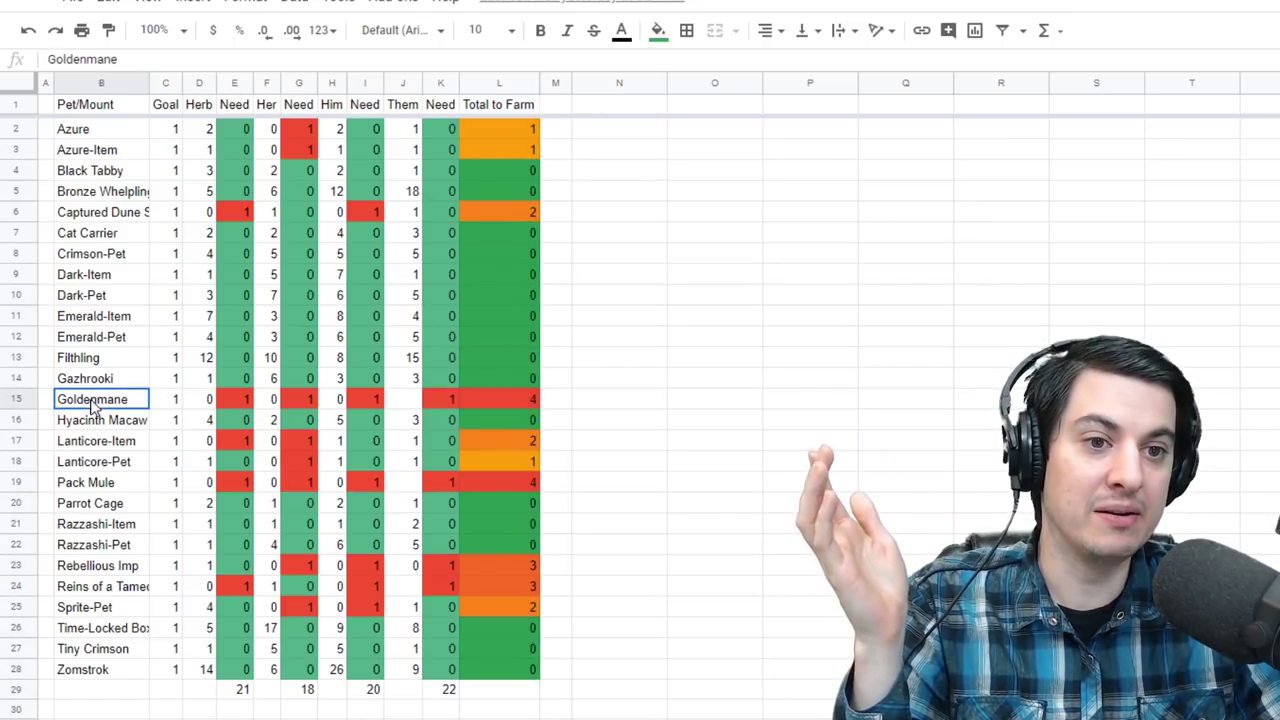
left_click(12, 400)
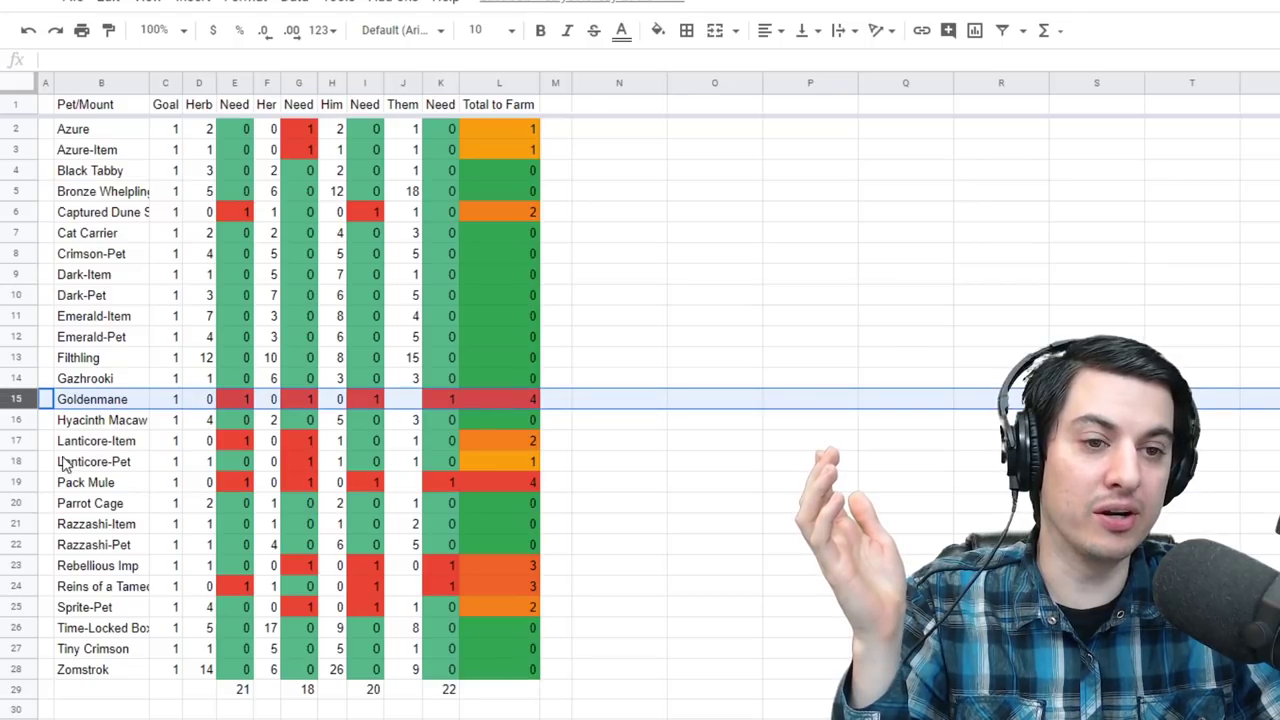
left_click(22, 484)
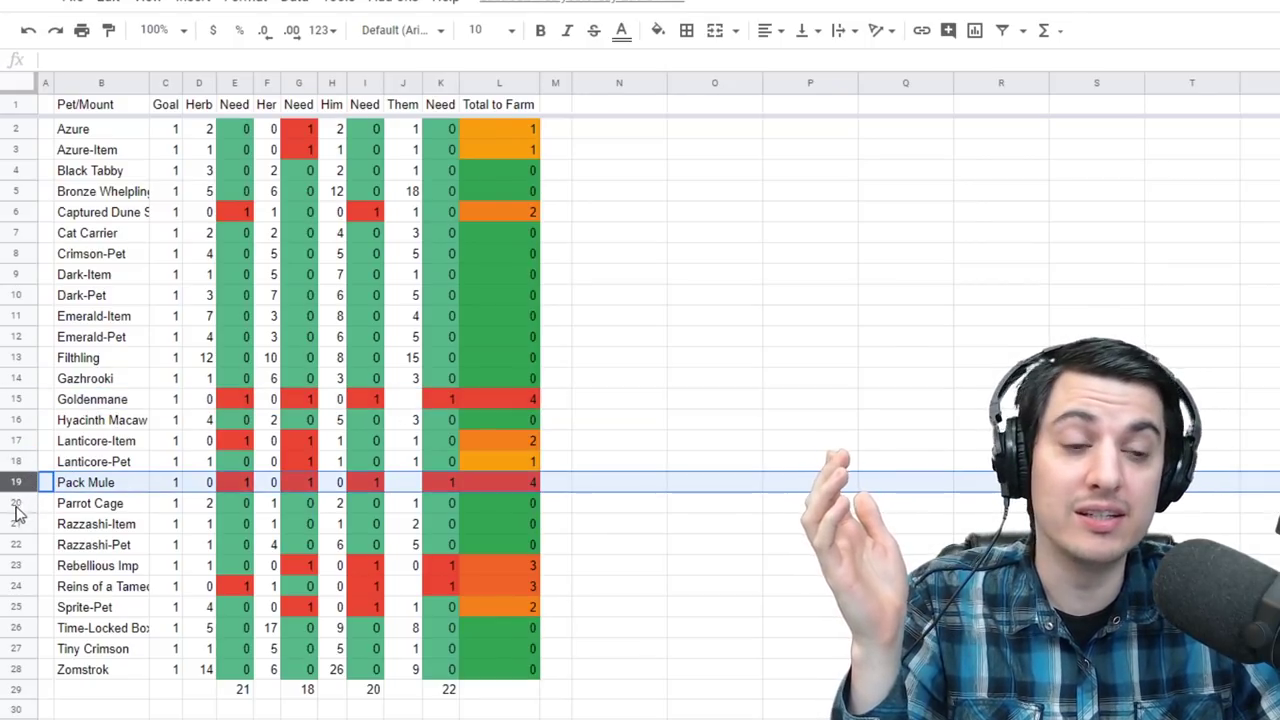
left_click(20, 592)
left_click(300, 592)
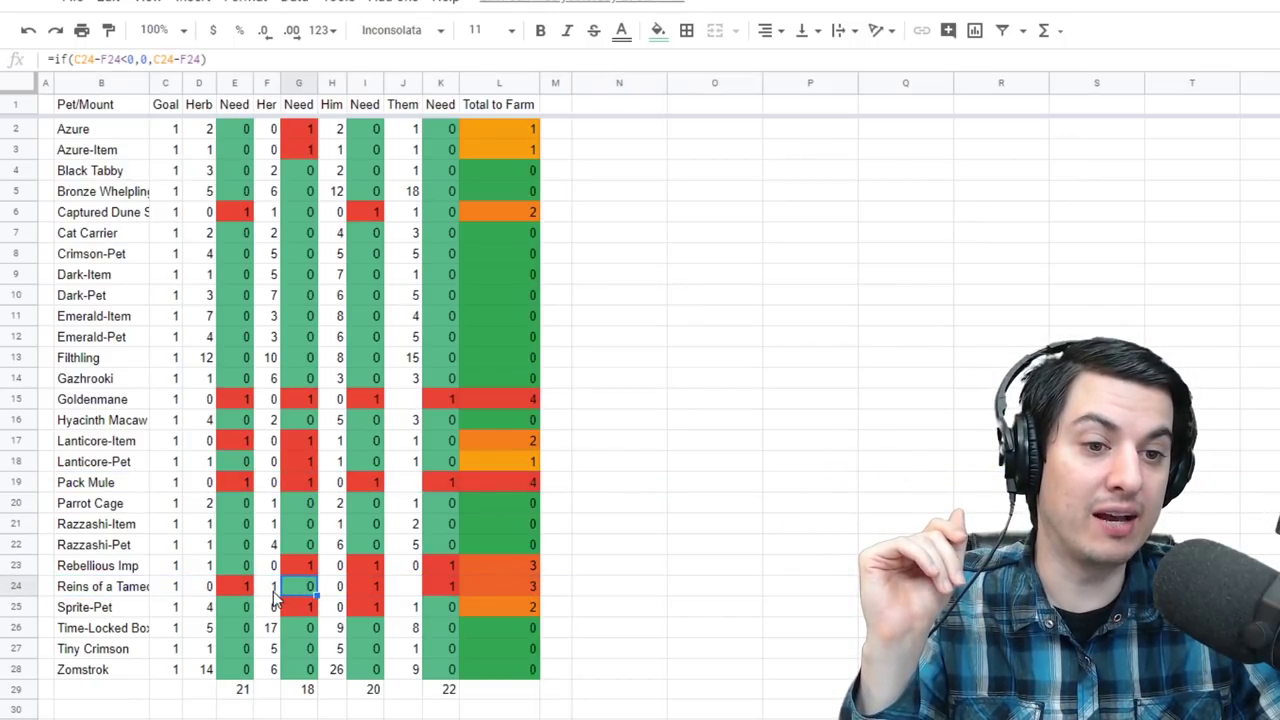
left_click(274, 589)
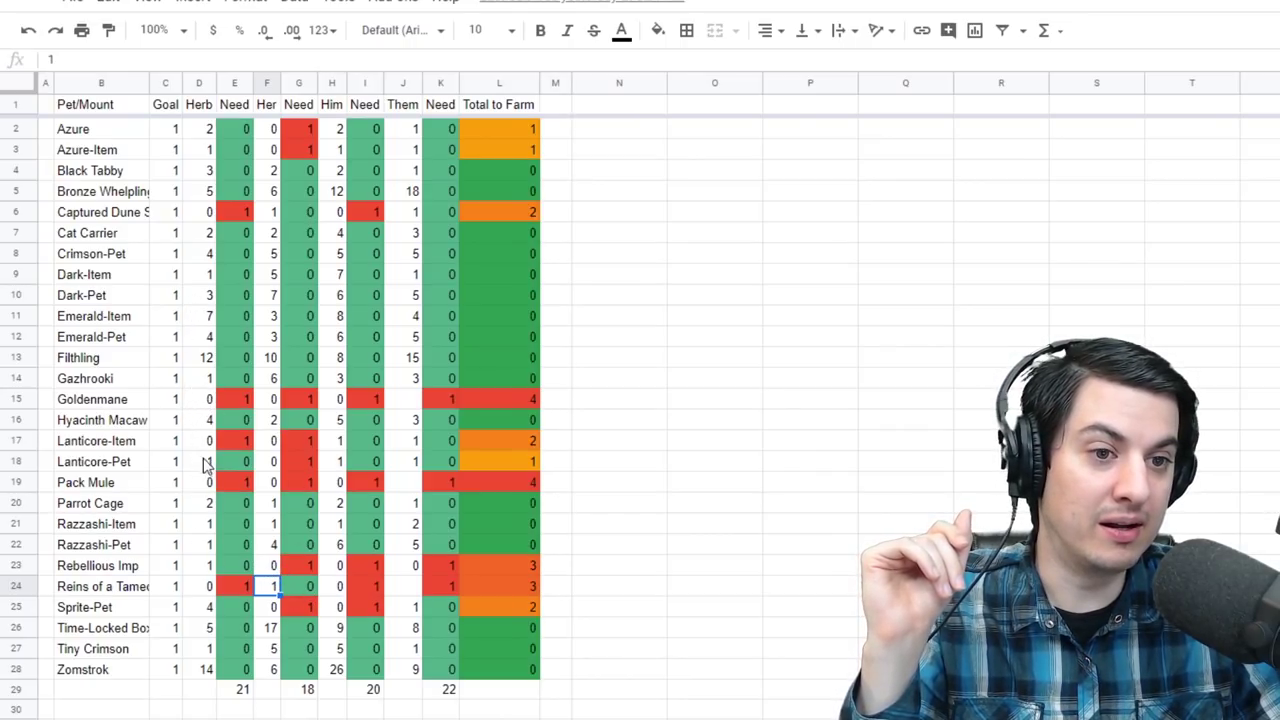
left_click(268, 216)
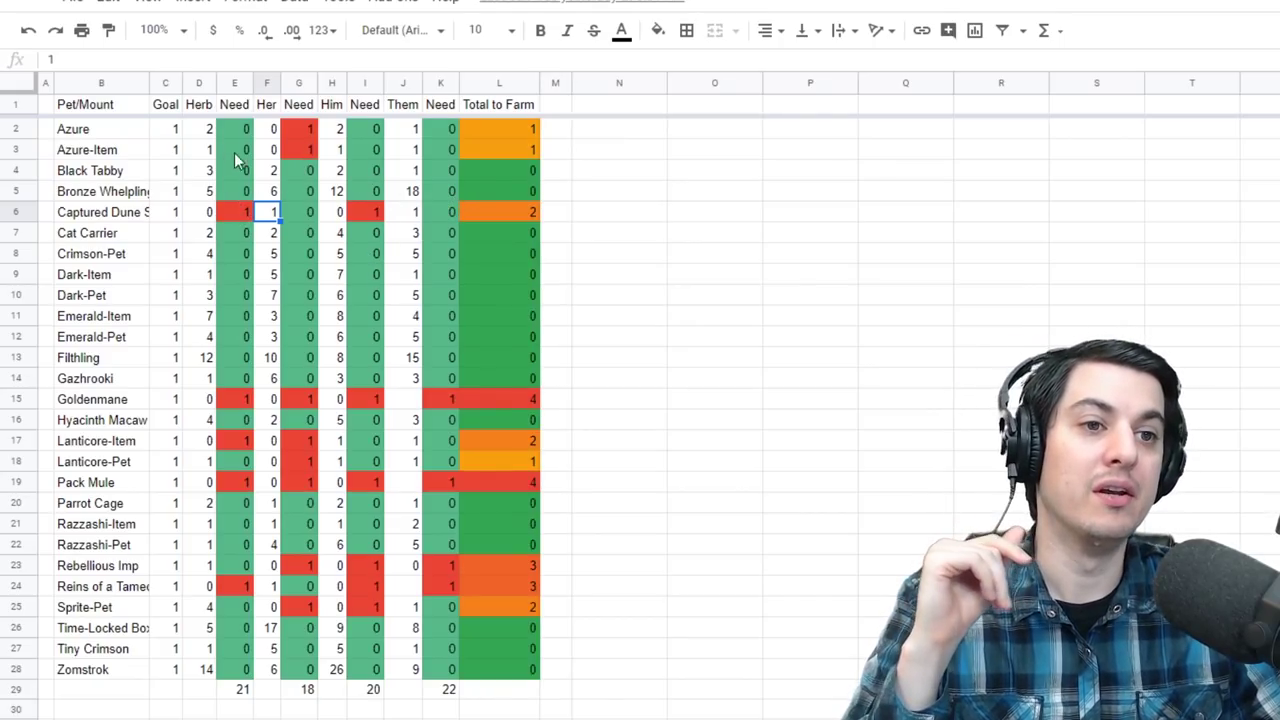
- Set the Goal to 5 for Azure and fill it down to every pet through Zomstrok
left_click(163, 134)
type("5")
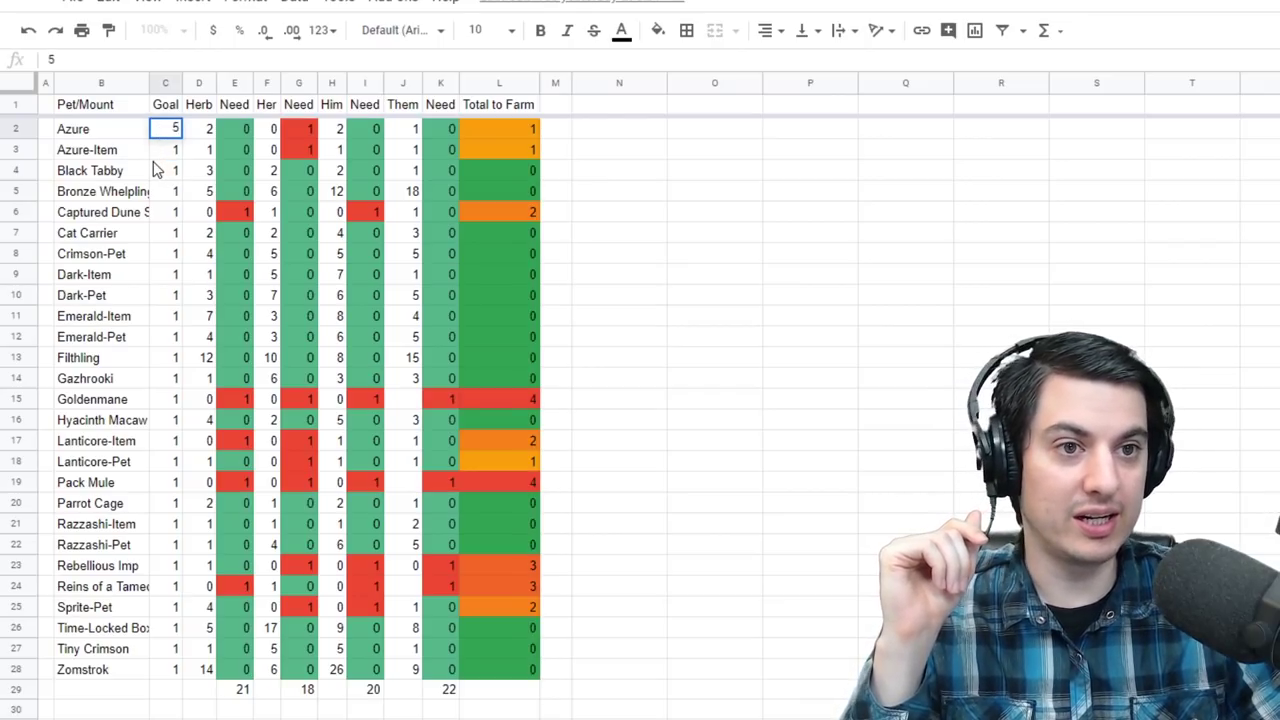
key("Return")
left_click(170, 131)
left_click_drag(181, 139, 181, 679)
left_click(810, 410)
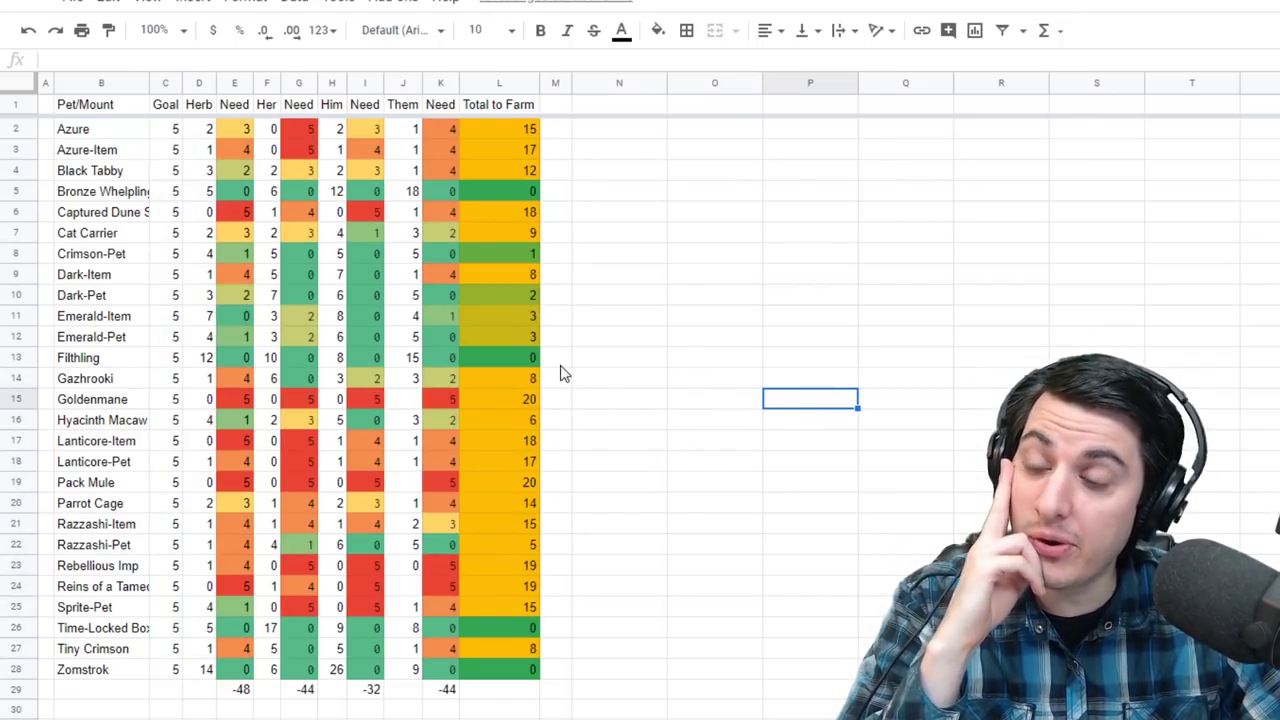
- Compare the farming needs of Bronze Whelpling, Crimson-Pet and Filthling under the goal of 5, checking Filthling's Herb and Him stock
left_click(110, 191)
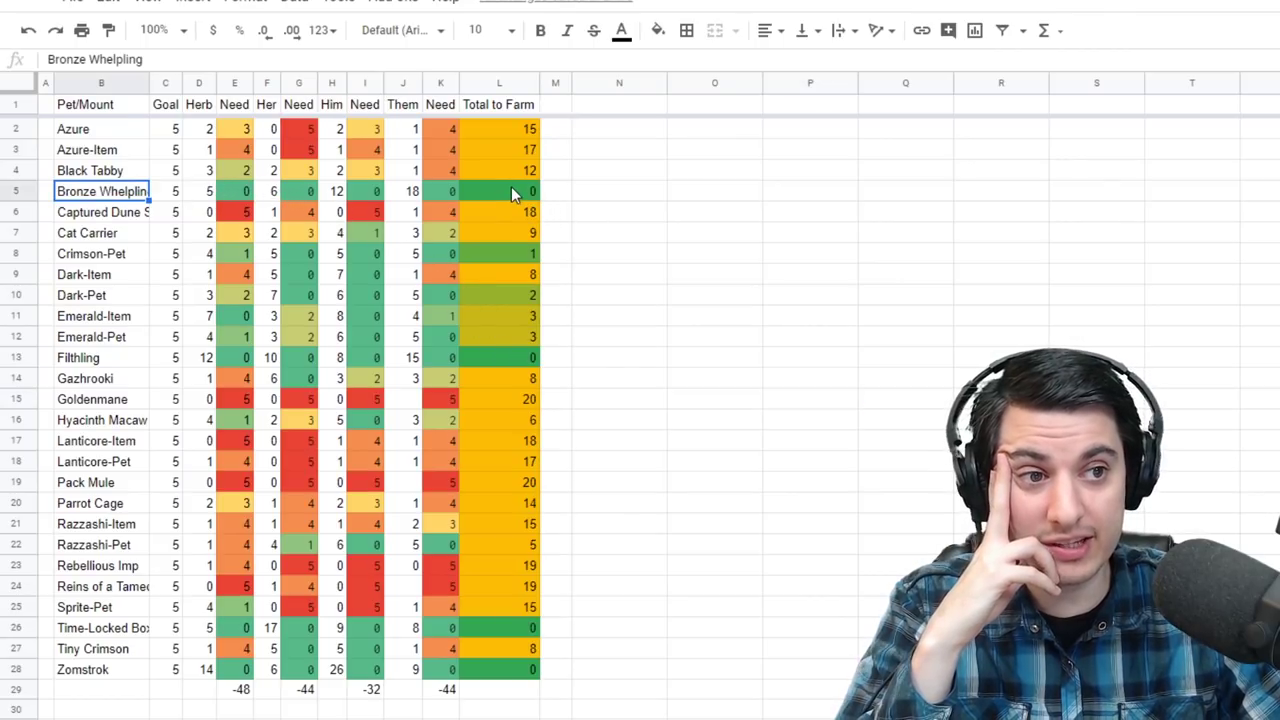
left_click(90, 256)
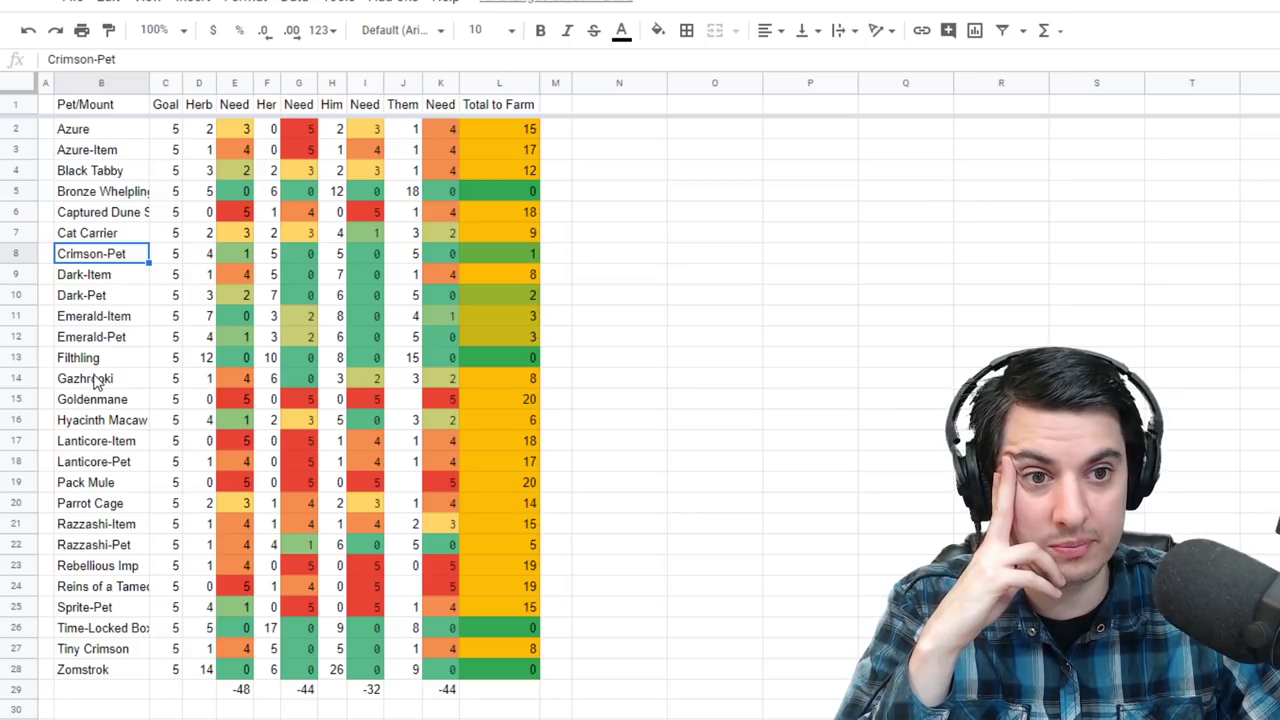
left_click(92, 362)
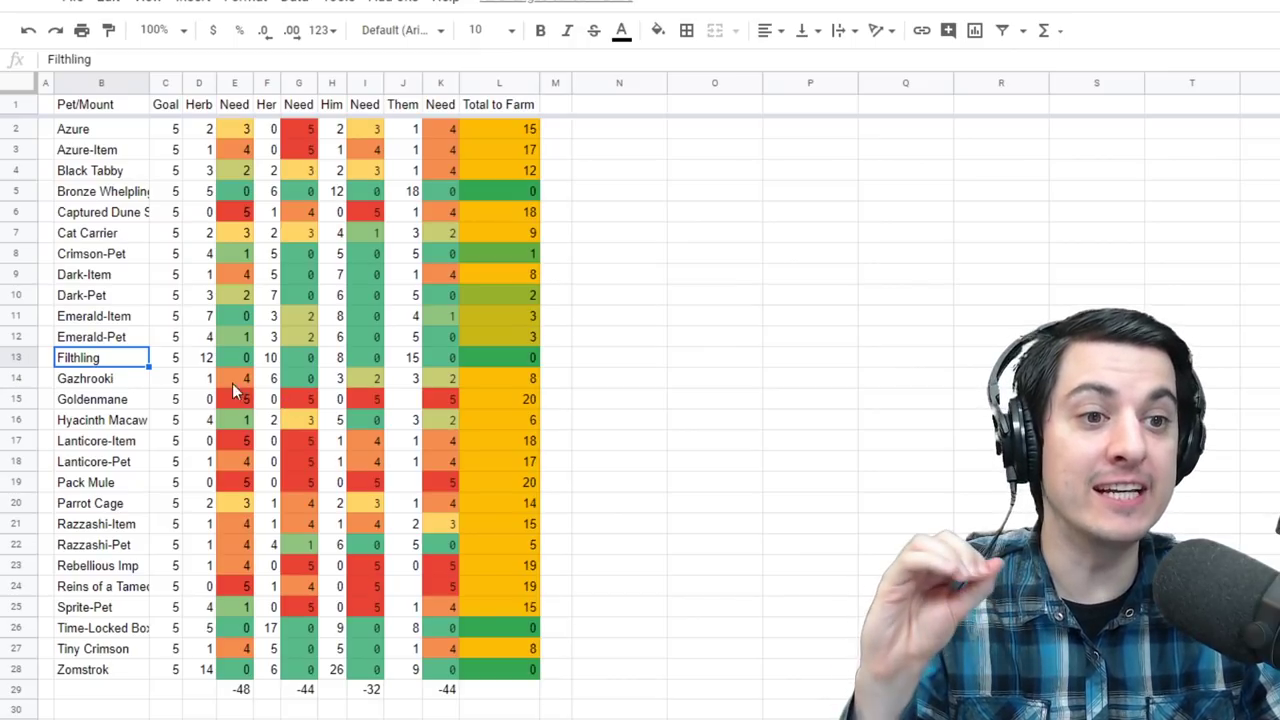
left_click(175, 365)
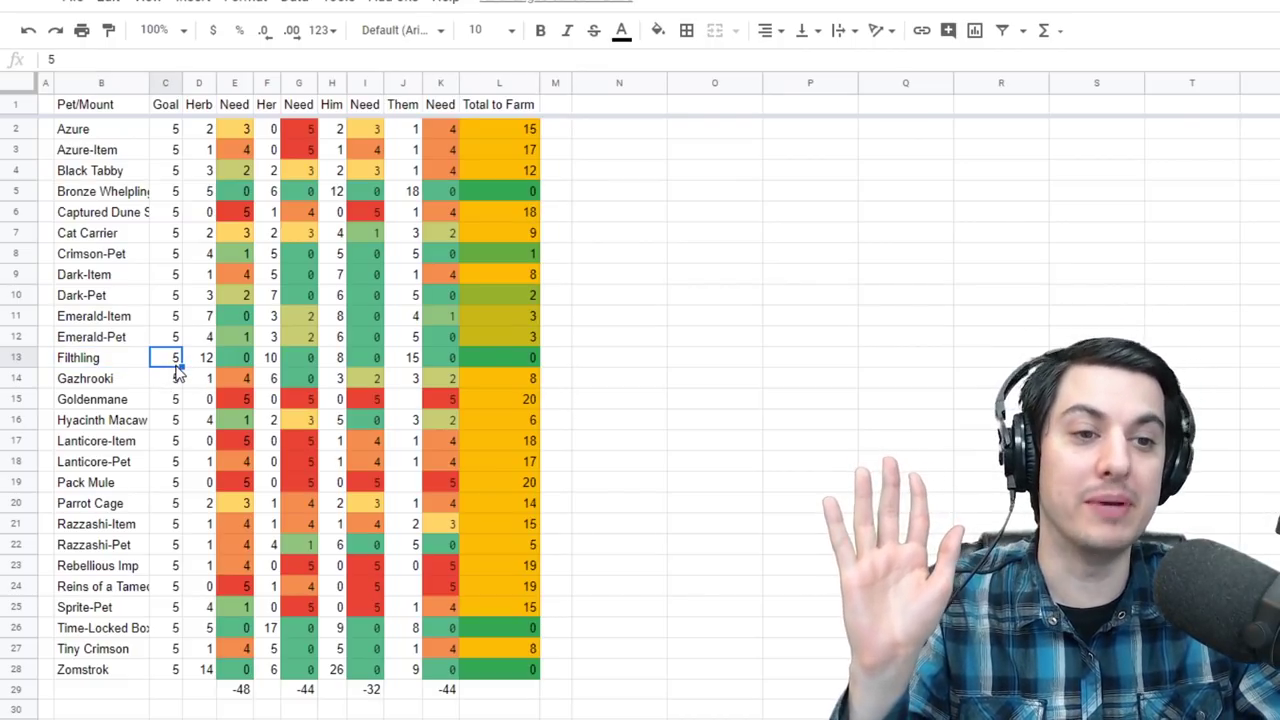
left_click(100, 364)
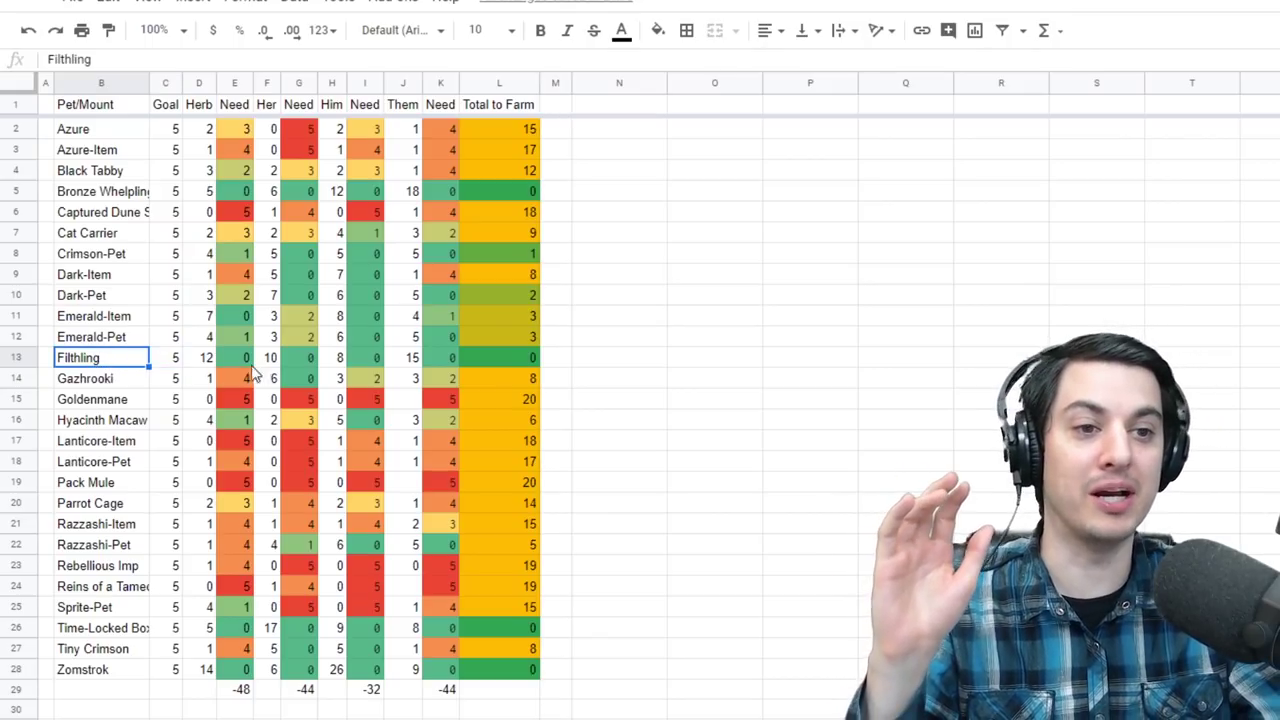
left_click(199, 366)
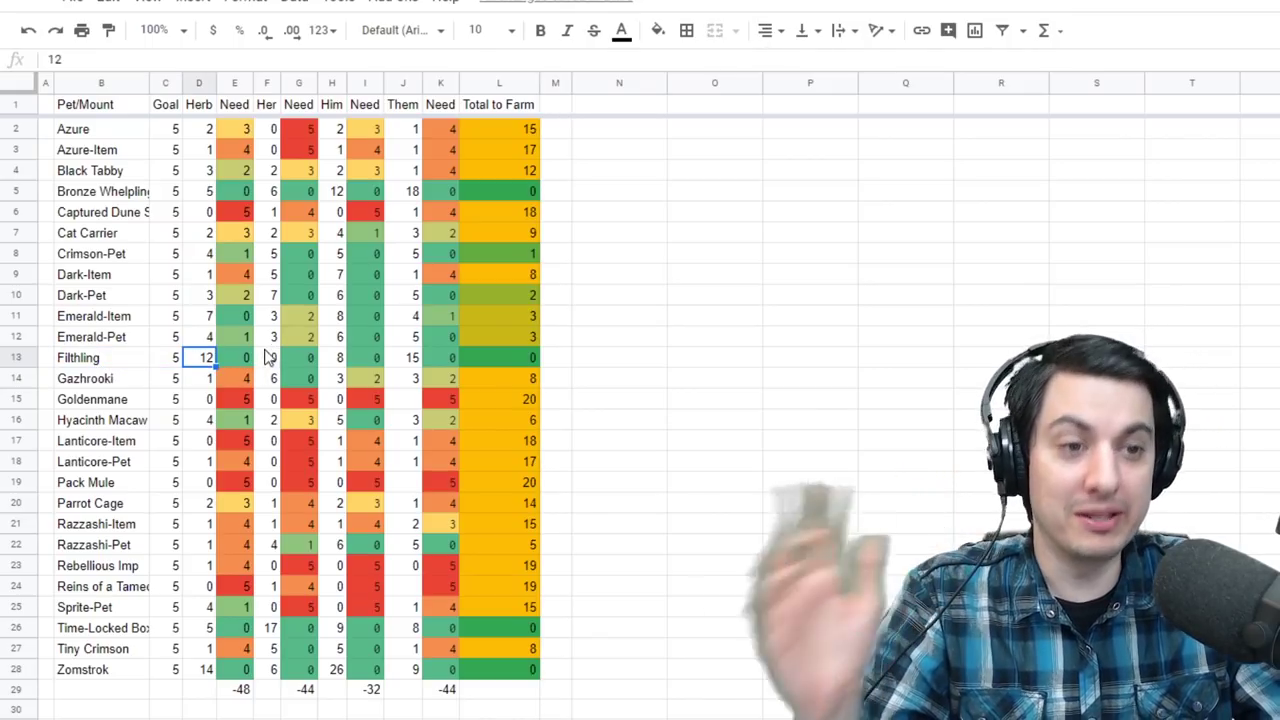
left_click(337, 366)
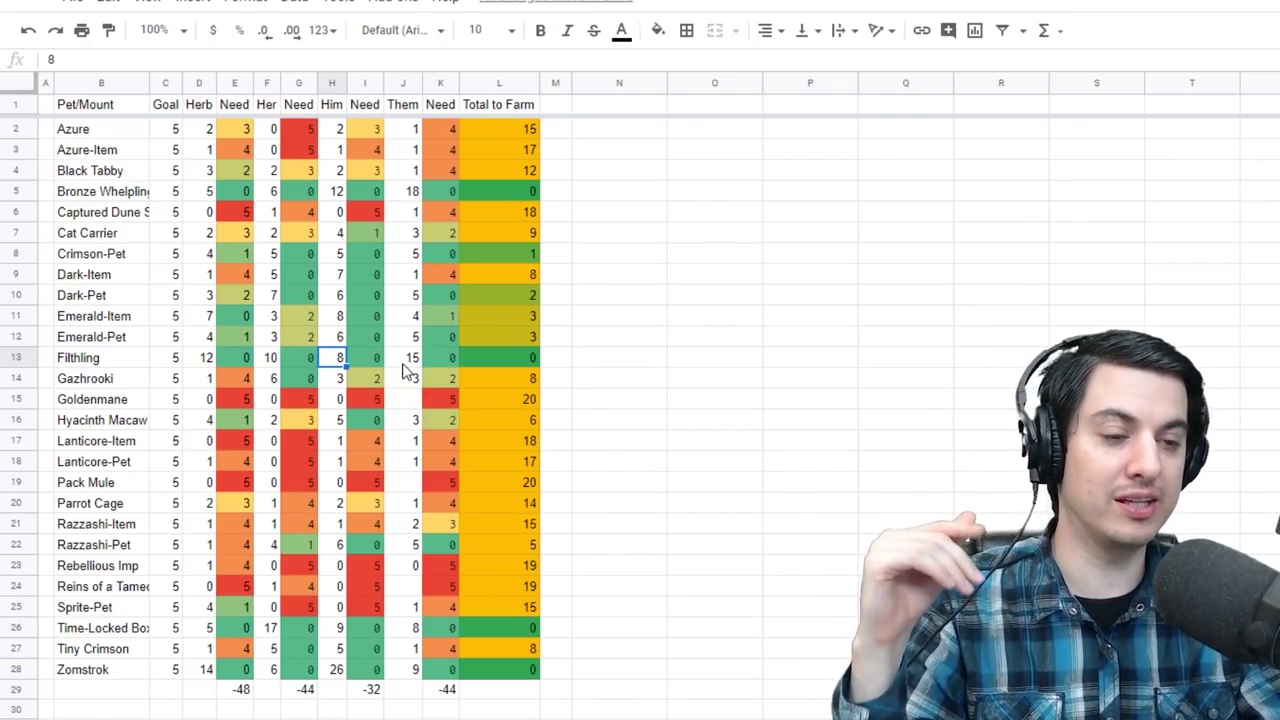
left_click(192, 362)
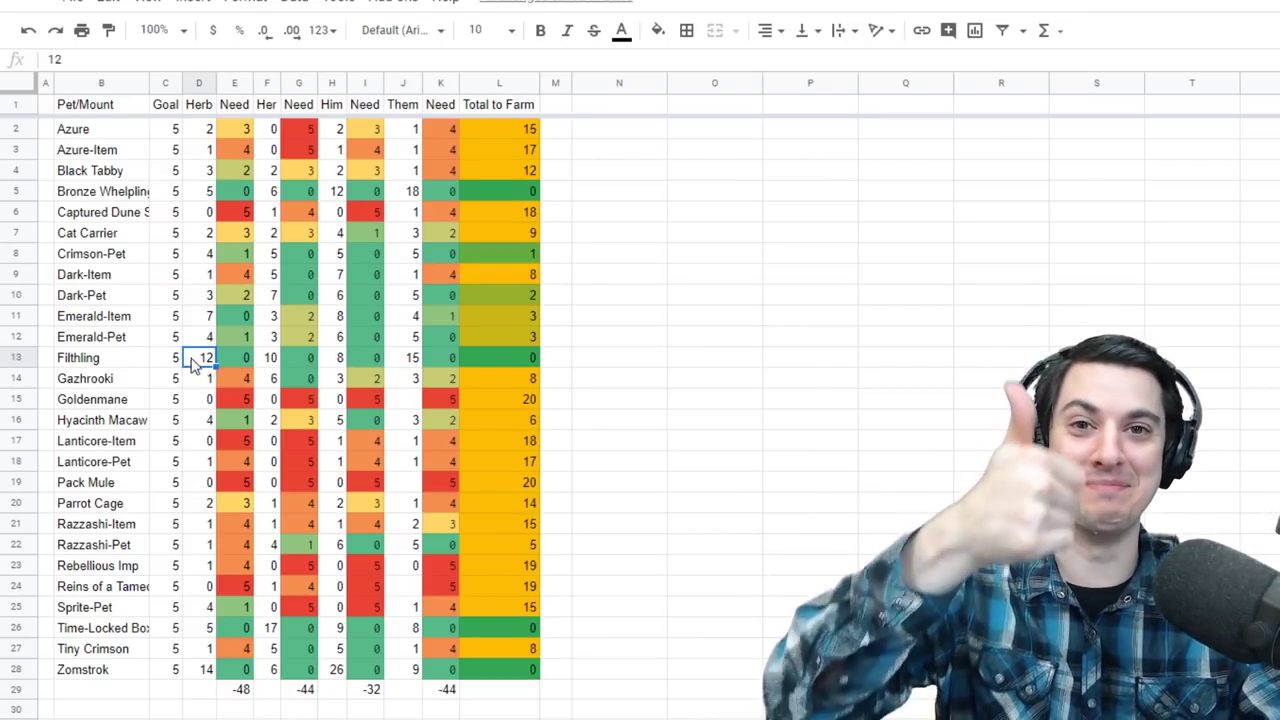
- Set the Goal to 1 for Azure and fill it down to every pet through Zomstrok
left_click(176, 130)
type("1")
key("Return")
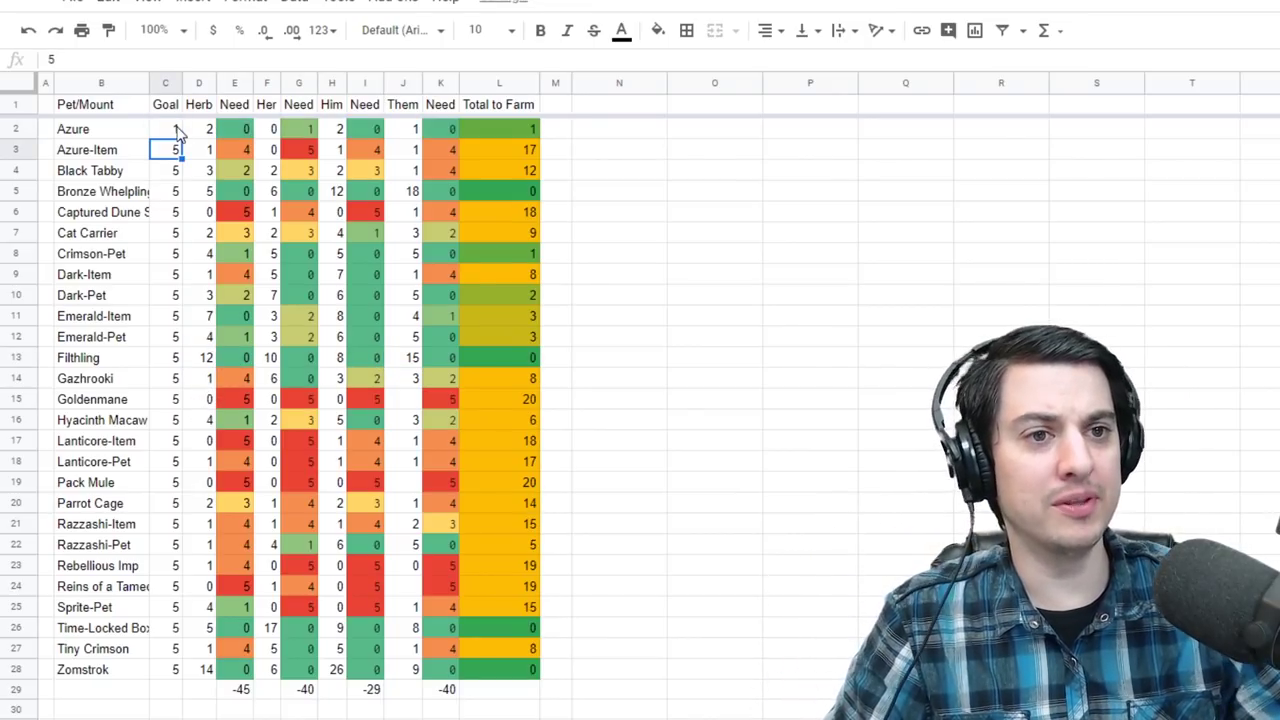
left_click(178, 132)
left_click_drag(181, 140, 185, 675)
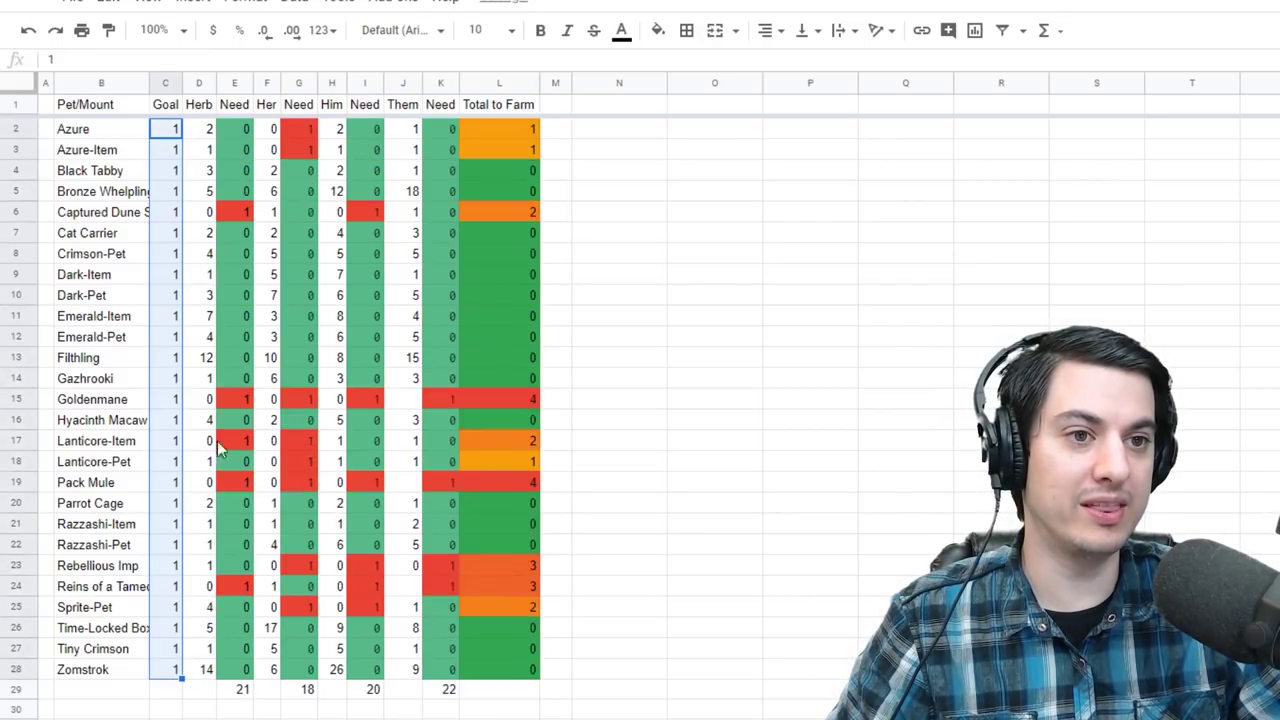
- Review the Herb, Her, Him and Them stock columns, and inspect the Need formula beside Azure's Them count
left_click(198, 84)
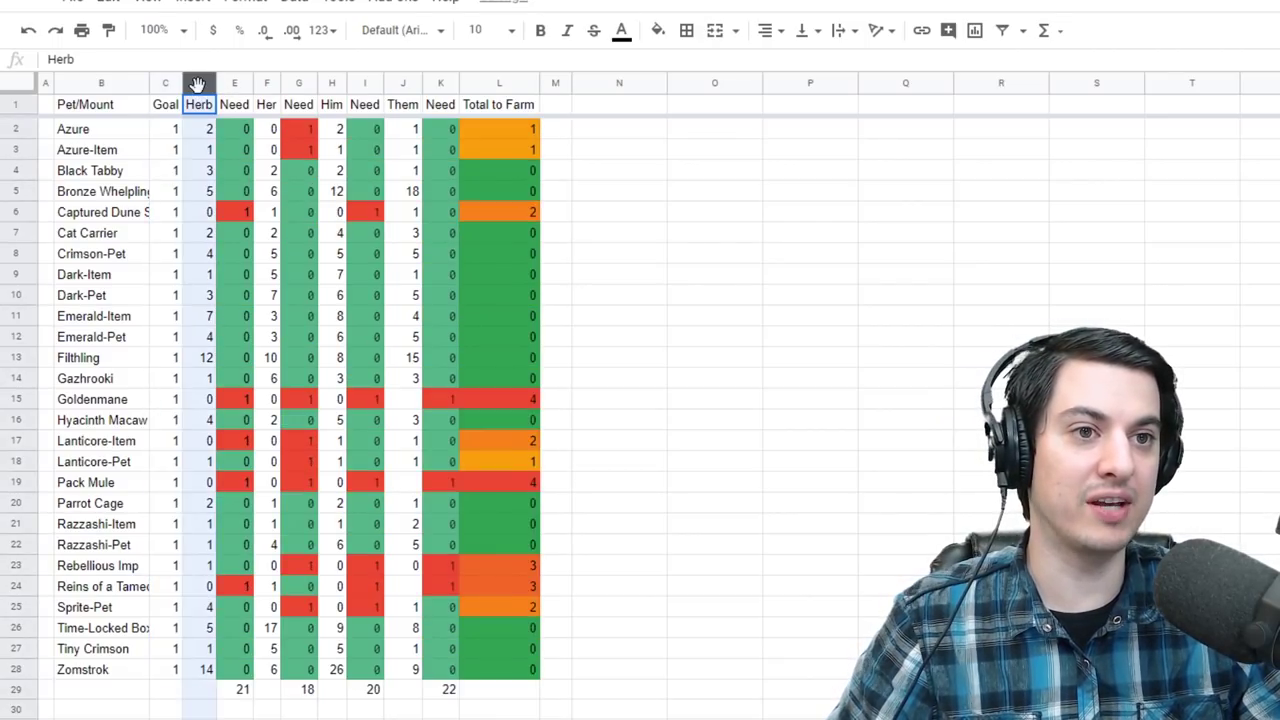
left_click(266, 84)
left_click(334, 84)
left_click(404, 84)
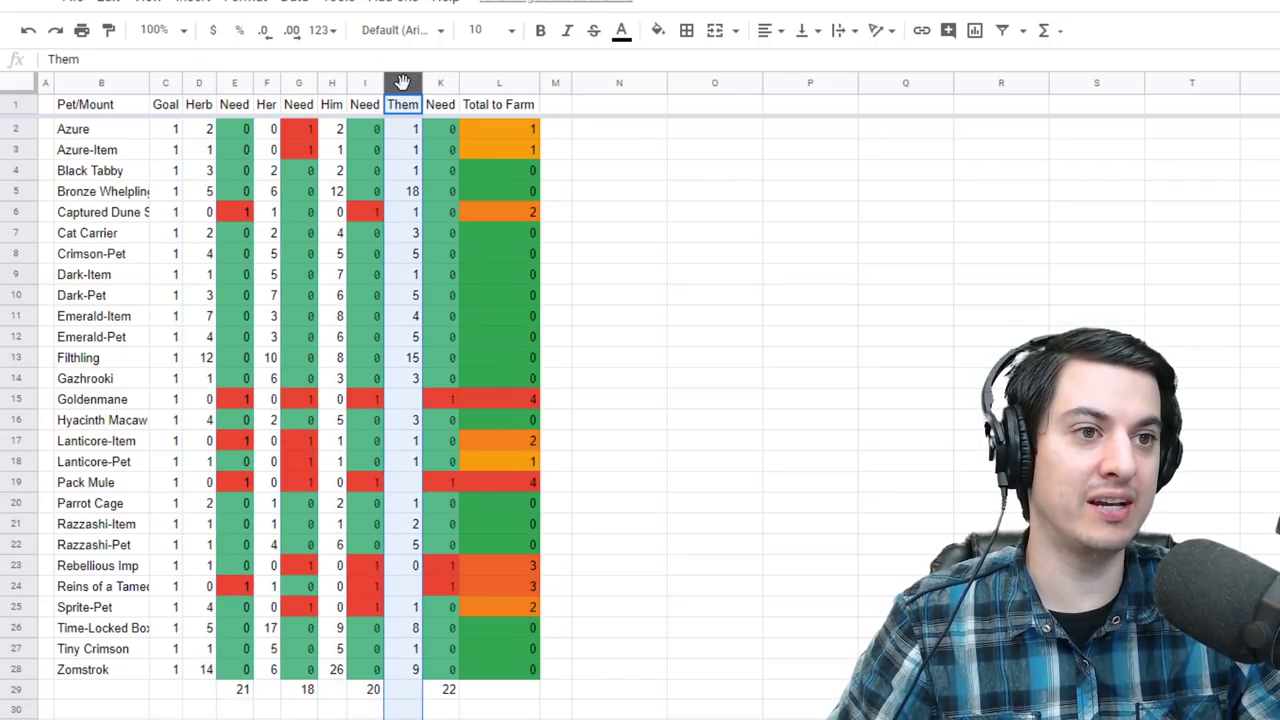
left_click(436, 82)
left_click(441, 129)
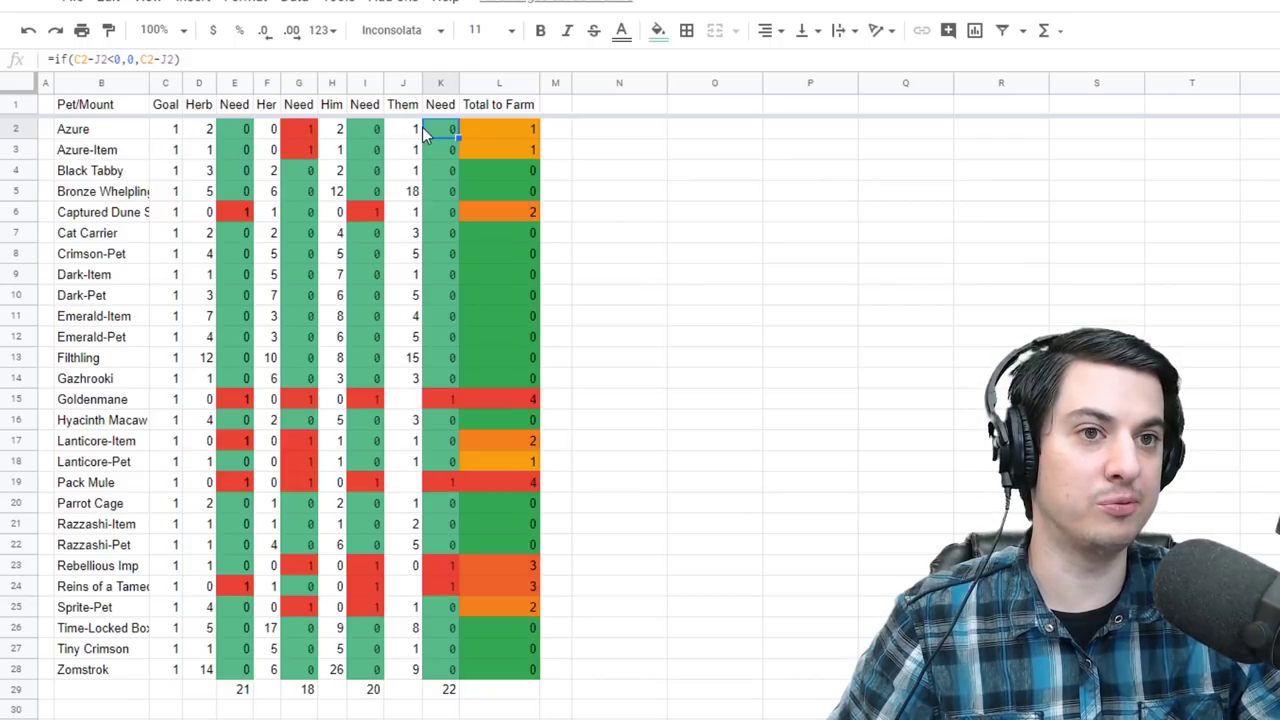
left_click(409, 130)
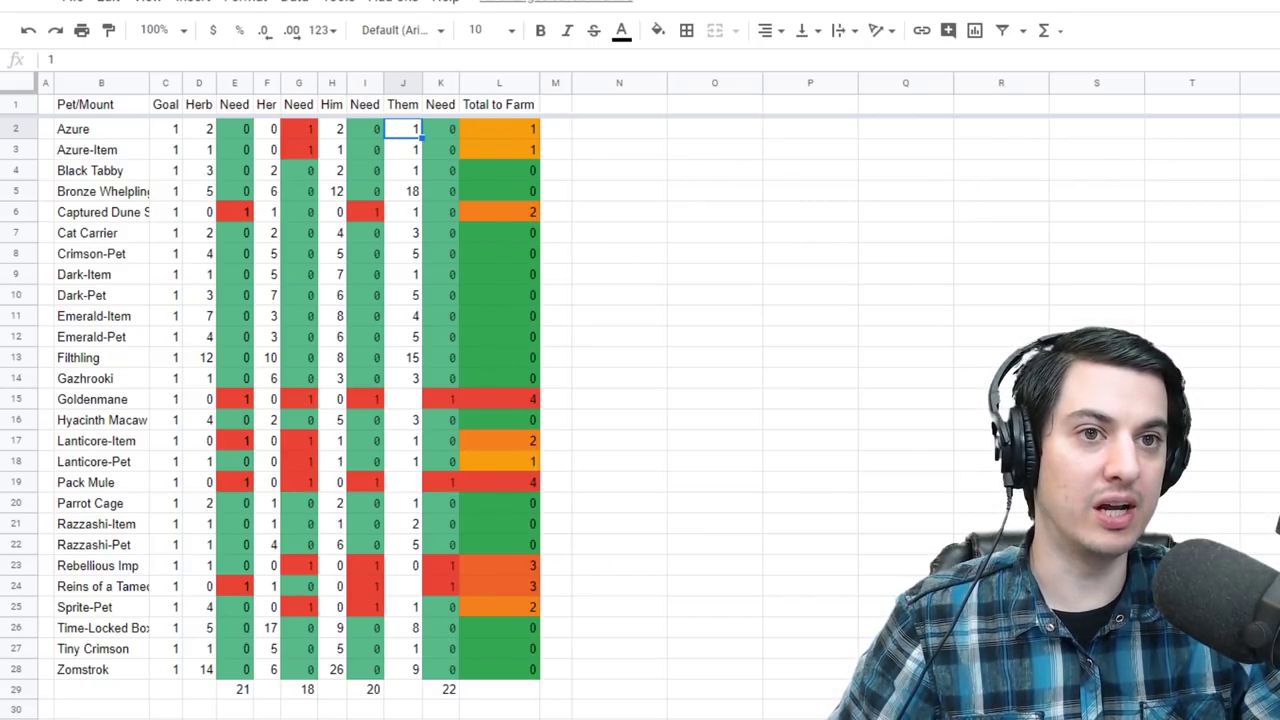
- Switch to the next sheet with pet prices and drop rates, and inspect the Kills formula for the first Hyacinth Macaw row
key("ctrl+Page_Down")
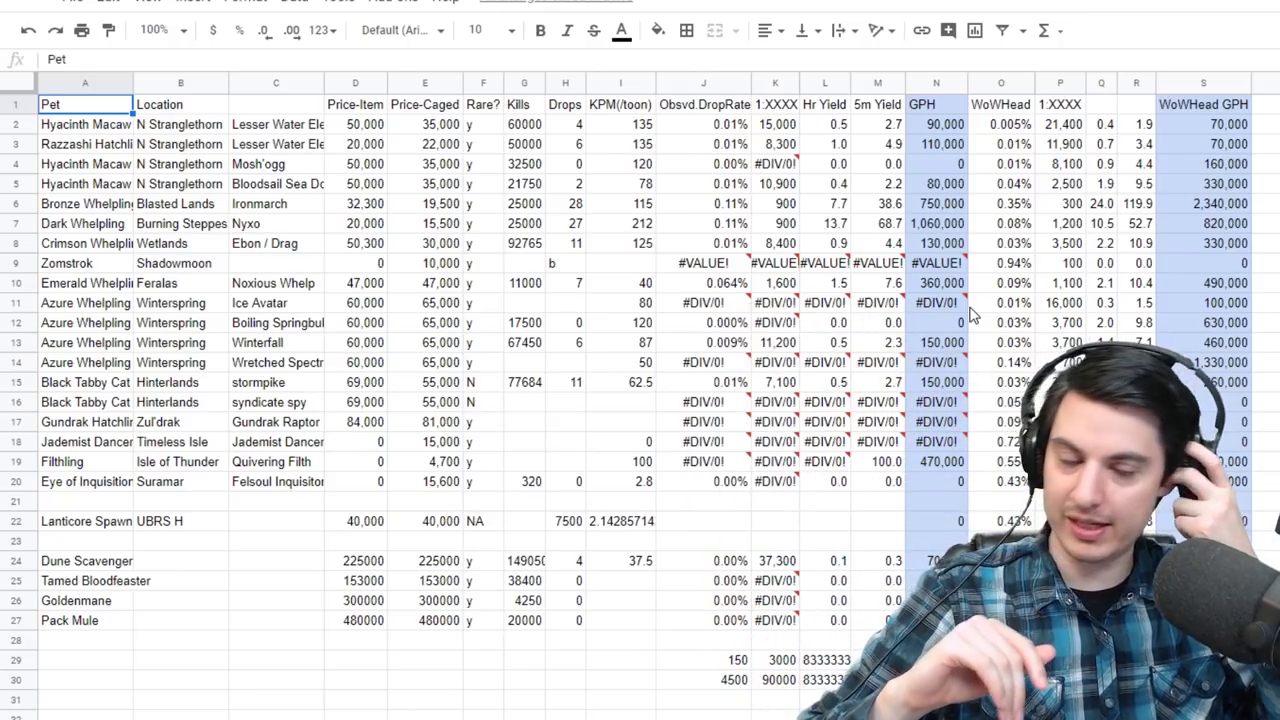
left_click(80, 130)
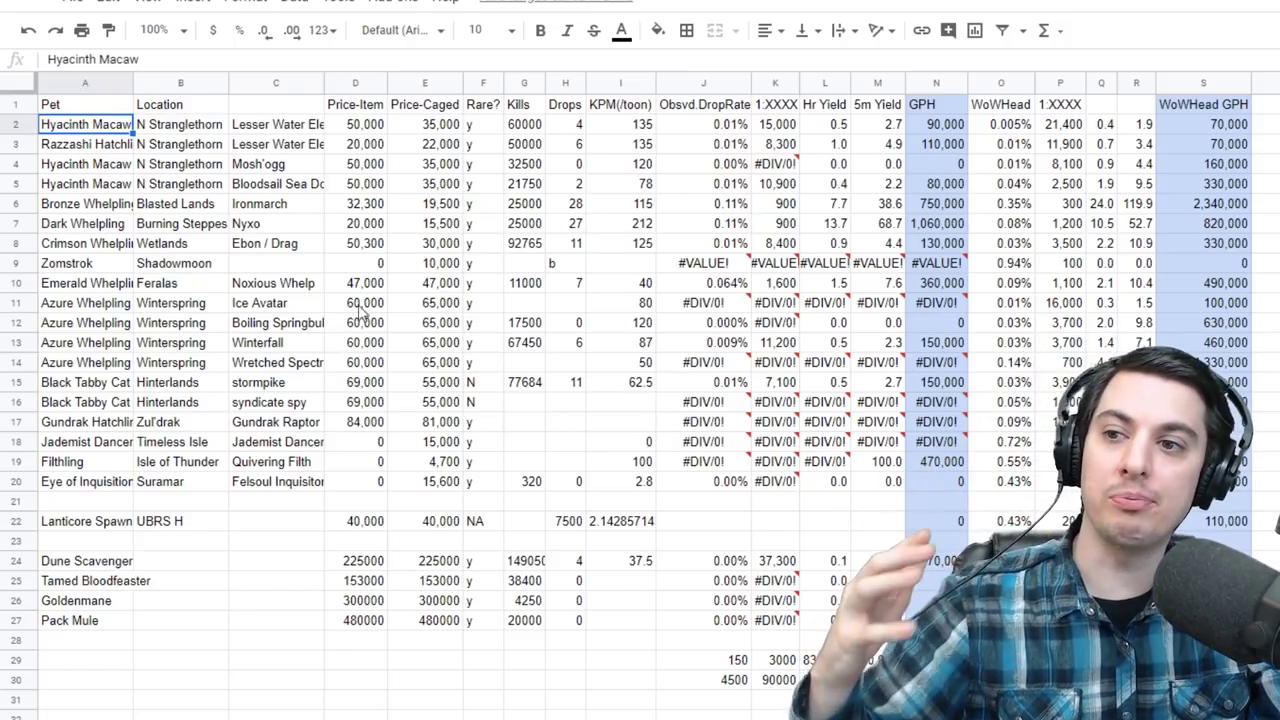
left_click(526, 125)
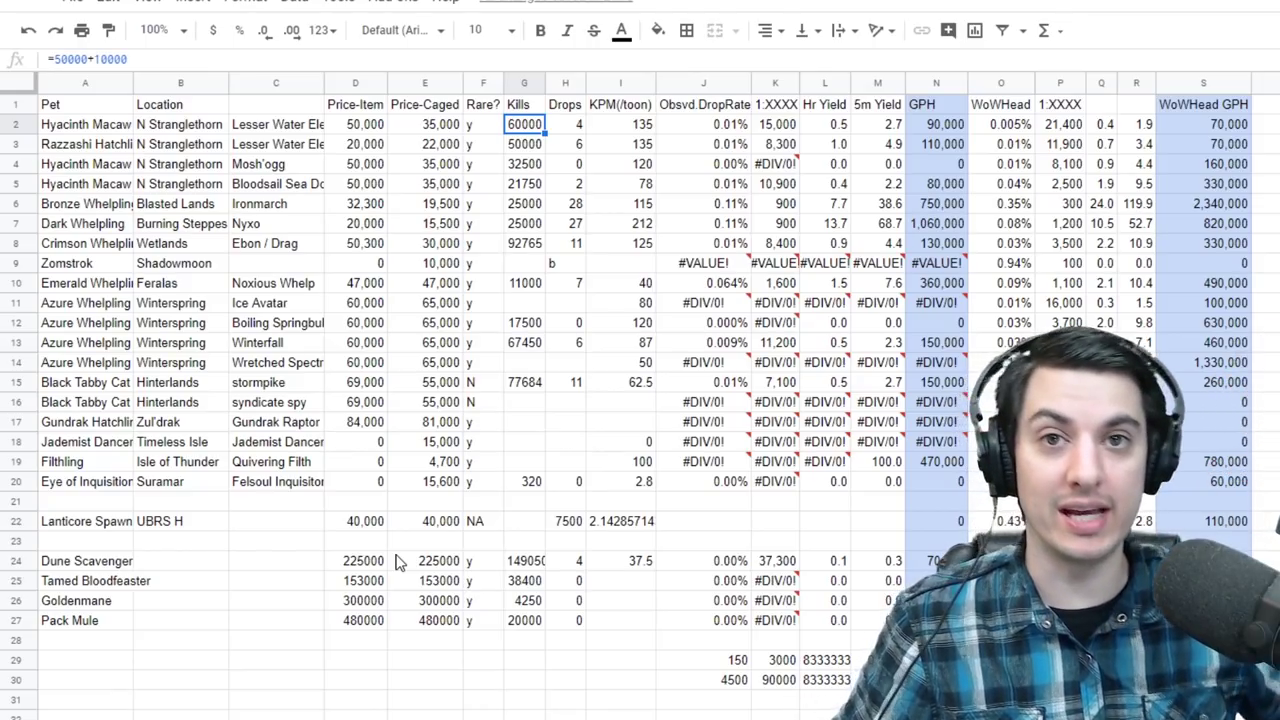
- Review the Pet and Location columns, the unnamed column of drop sources, and the Price-Item and Price-Caged columns
left_click(483, 82)
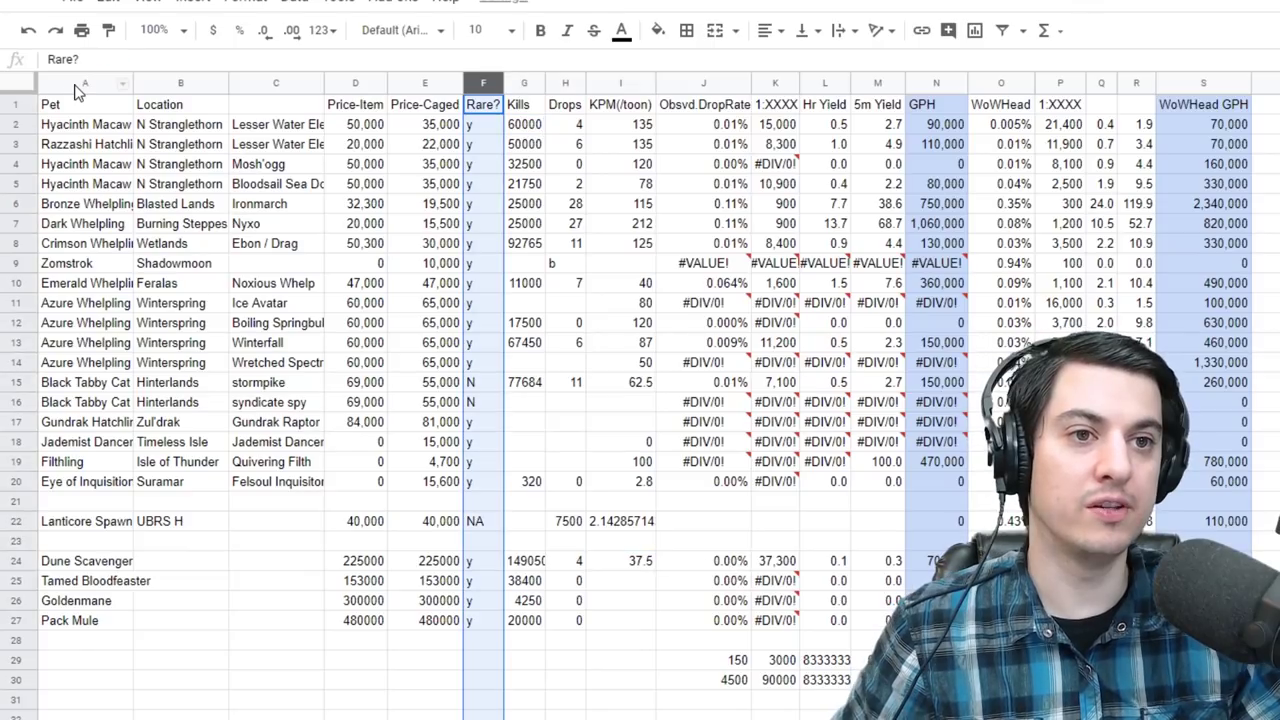
left_click(80, 80)
left_click(192, 84)
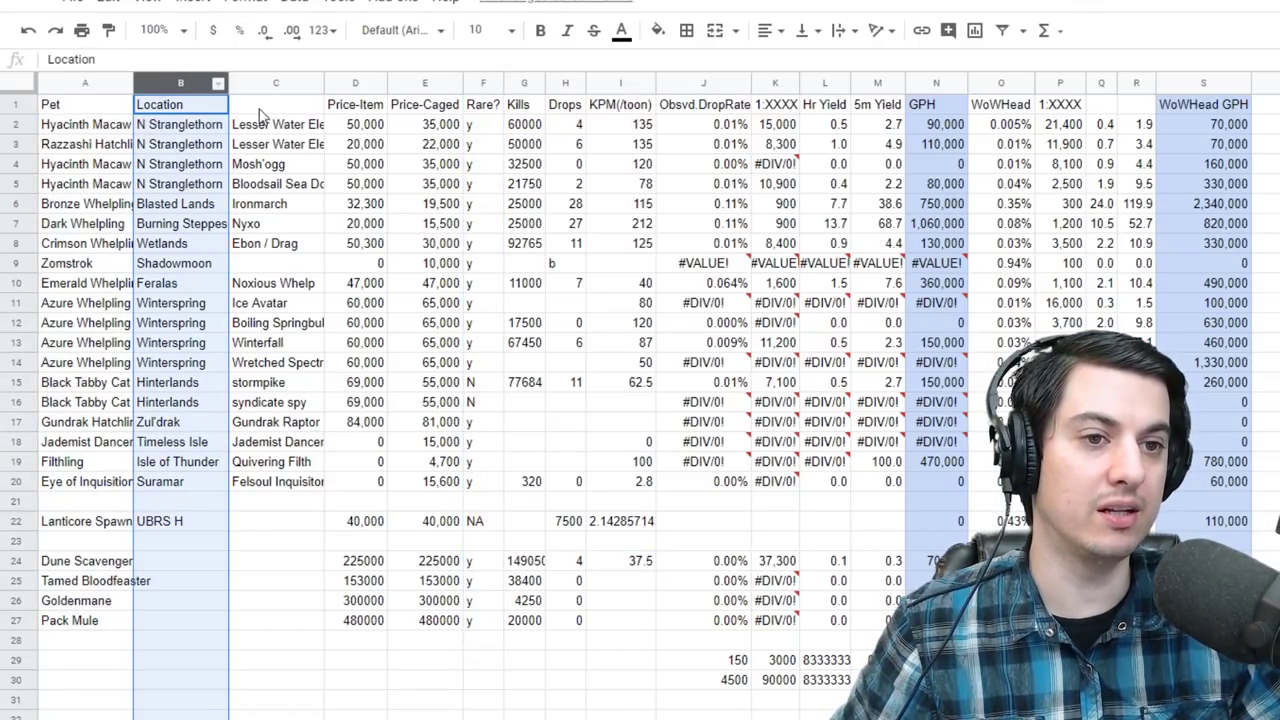
left_click(268, 86)
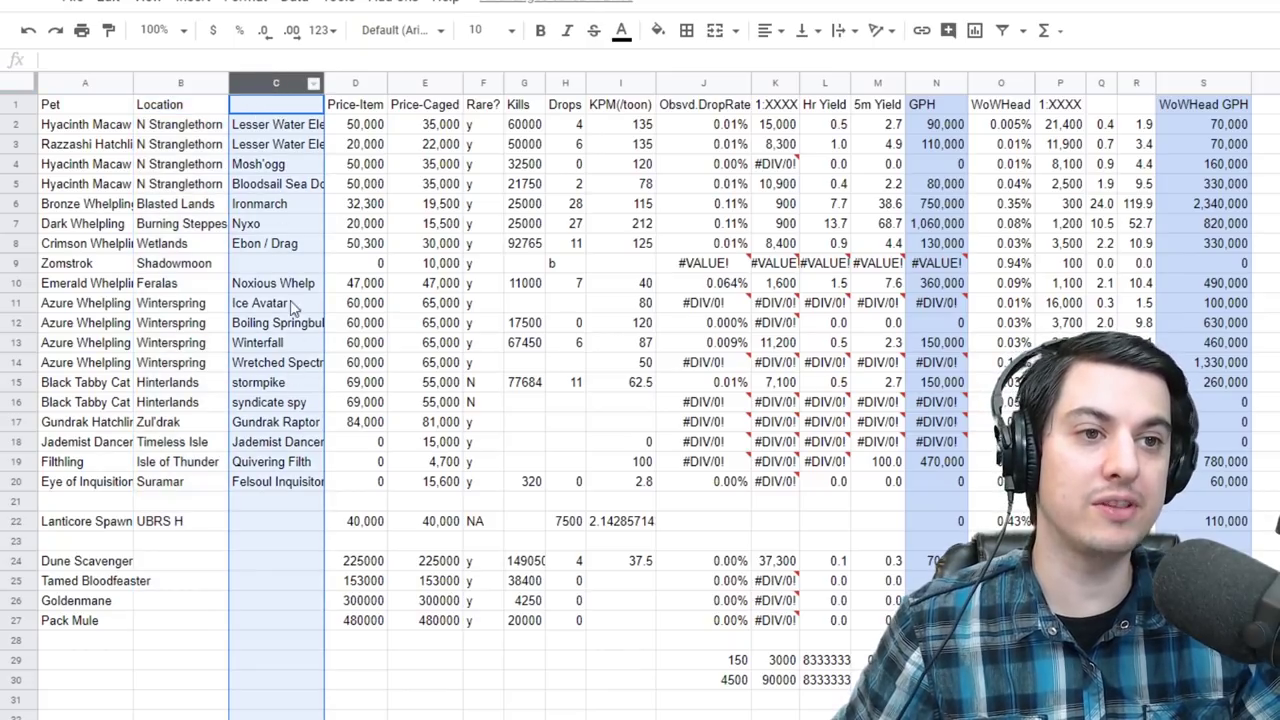
left_click(357, 81)
left_click(425, 84)
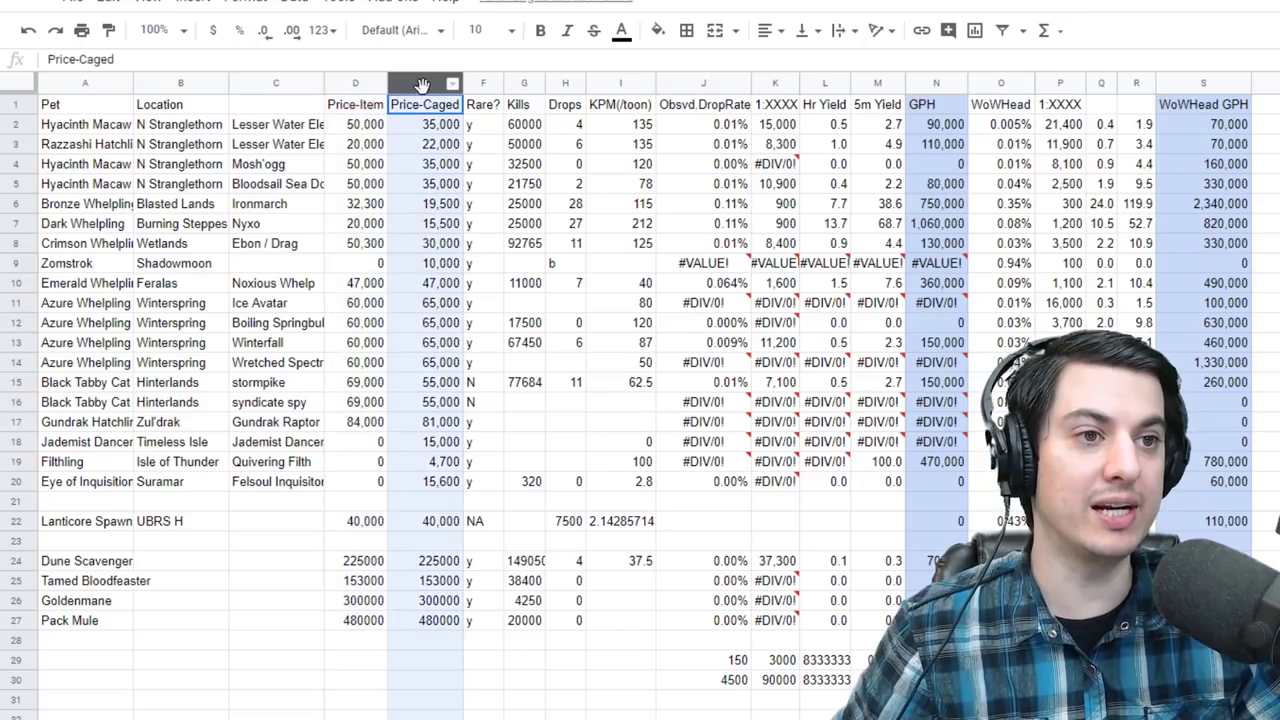
- Examine the Rare? column, comparing the Razzashi Hatchling entry with the one for the stormpike Black Tabby Cat
left_click(484, 83)
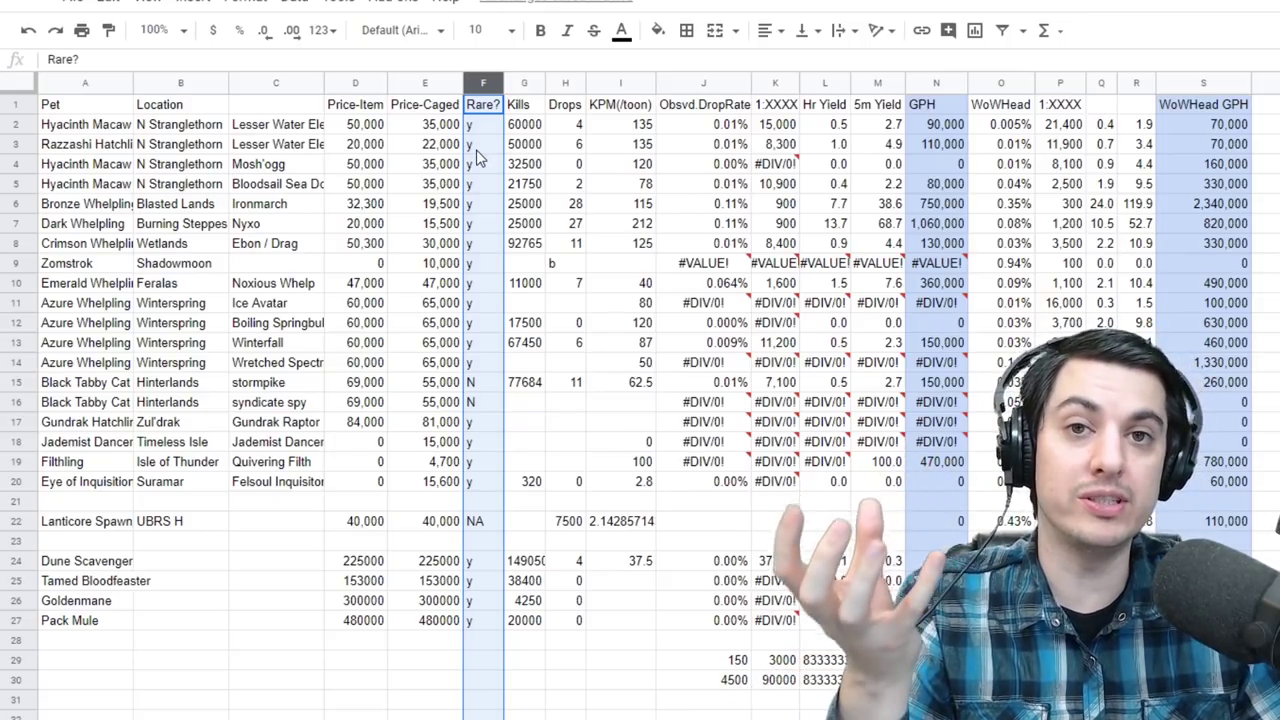
left_click(476, 148)
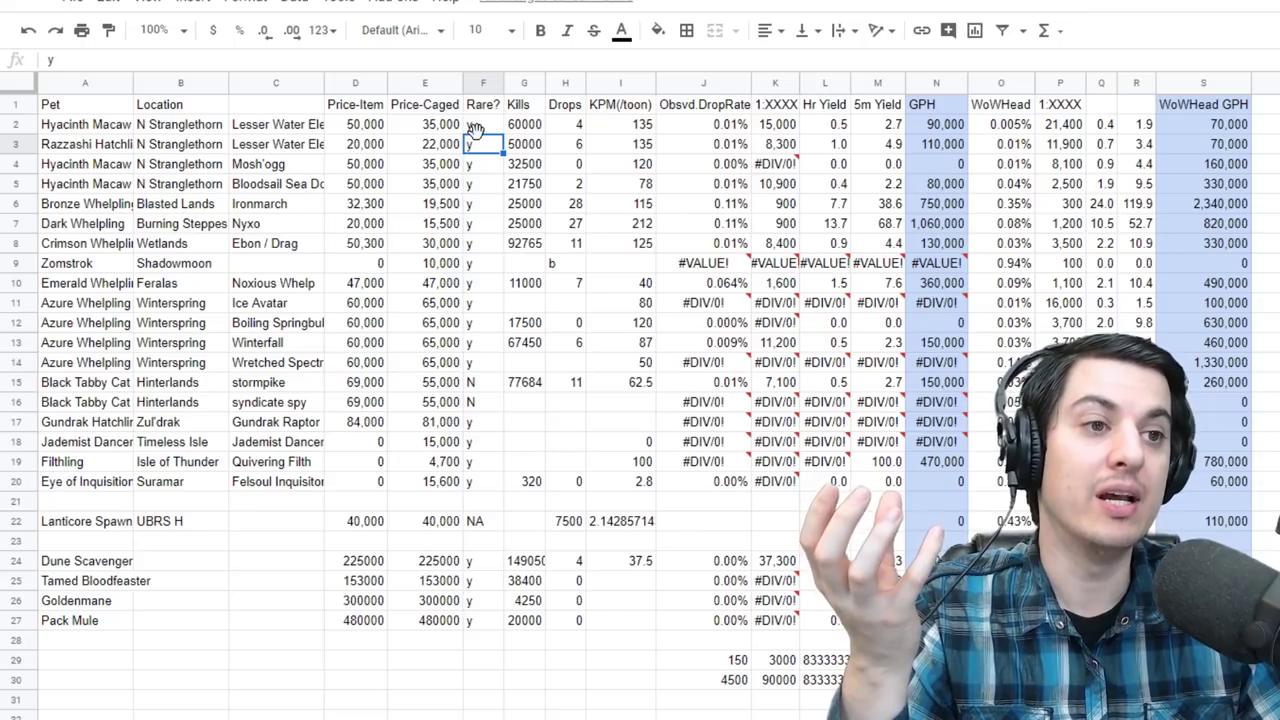
left_click(488, 385)
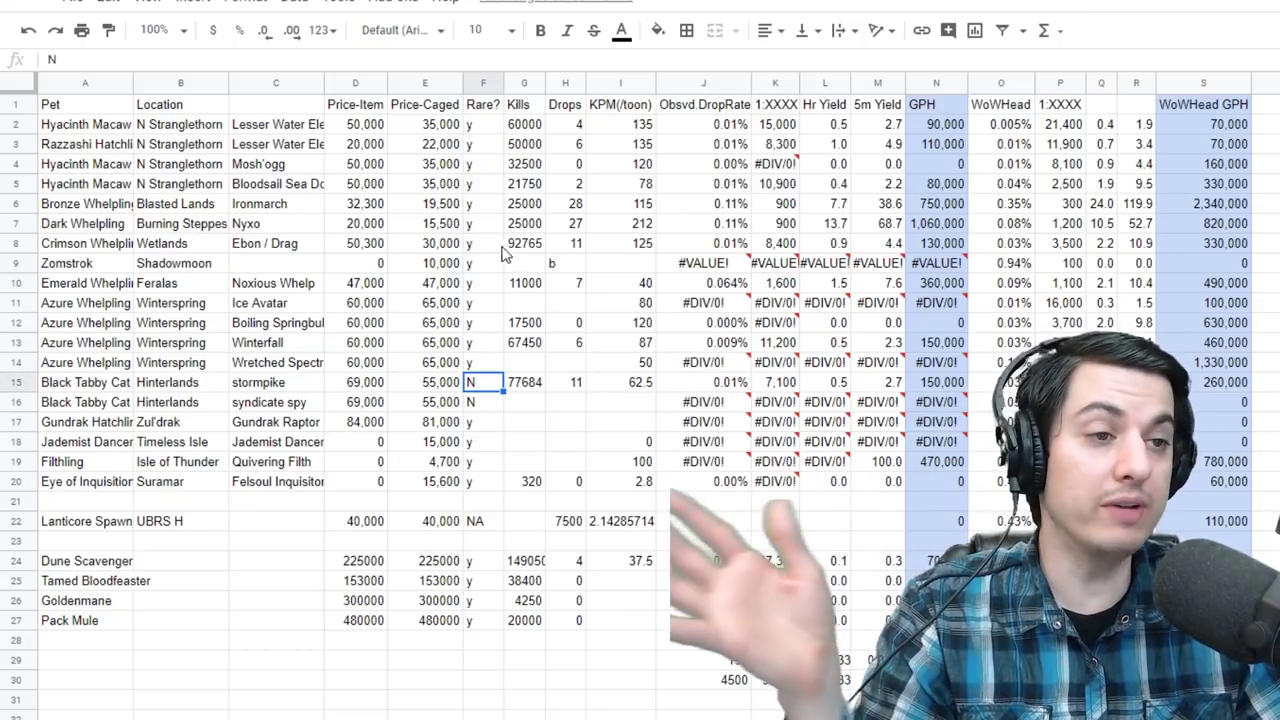
left_click(482, 86)
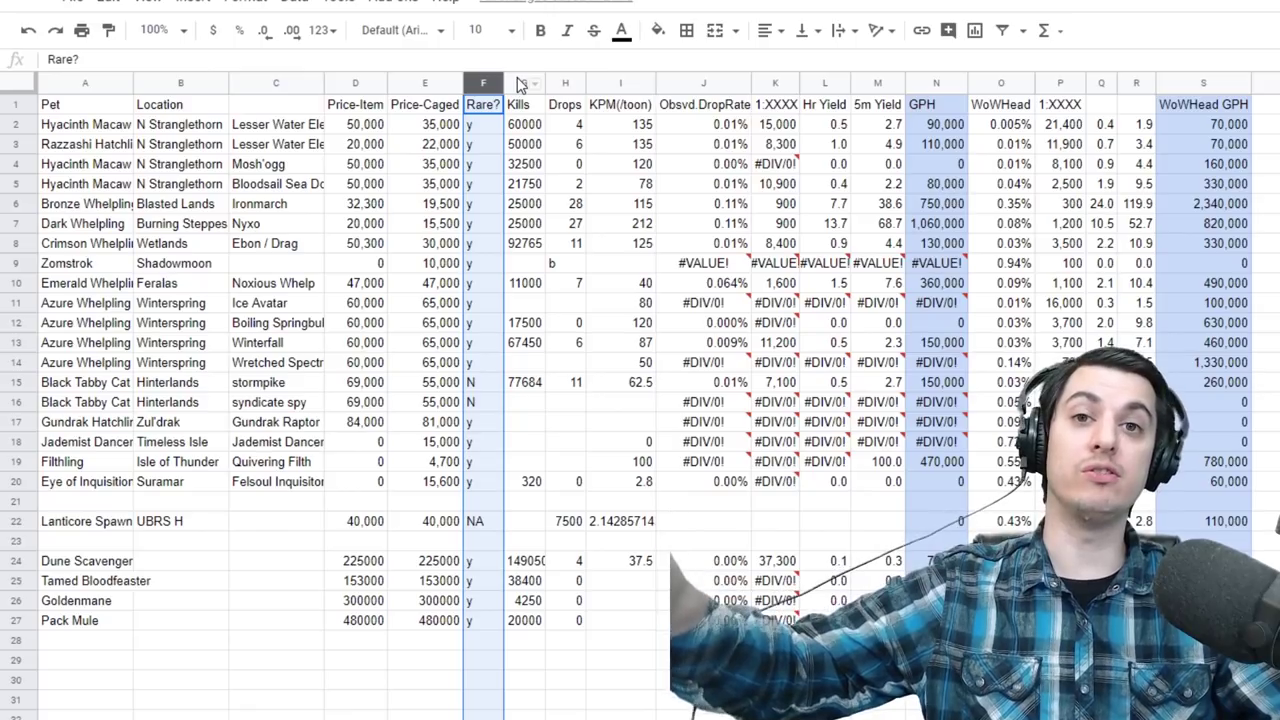
- Review the Kills column and its heading, followed by the KPM(/toon) and Drops columns
left_click(517, 82)
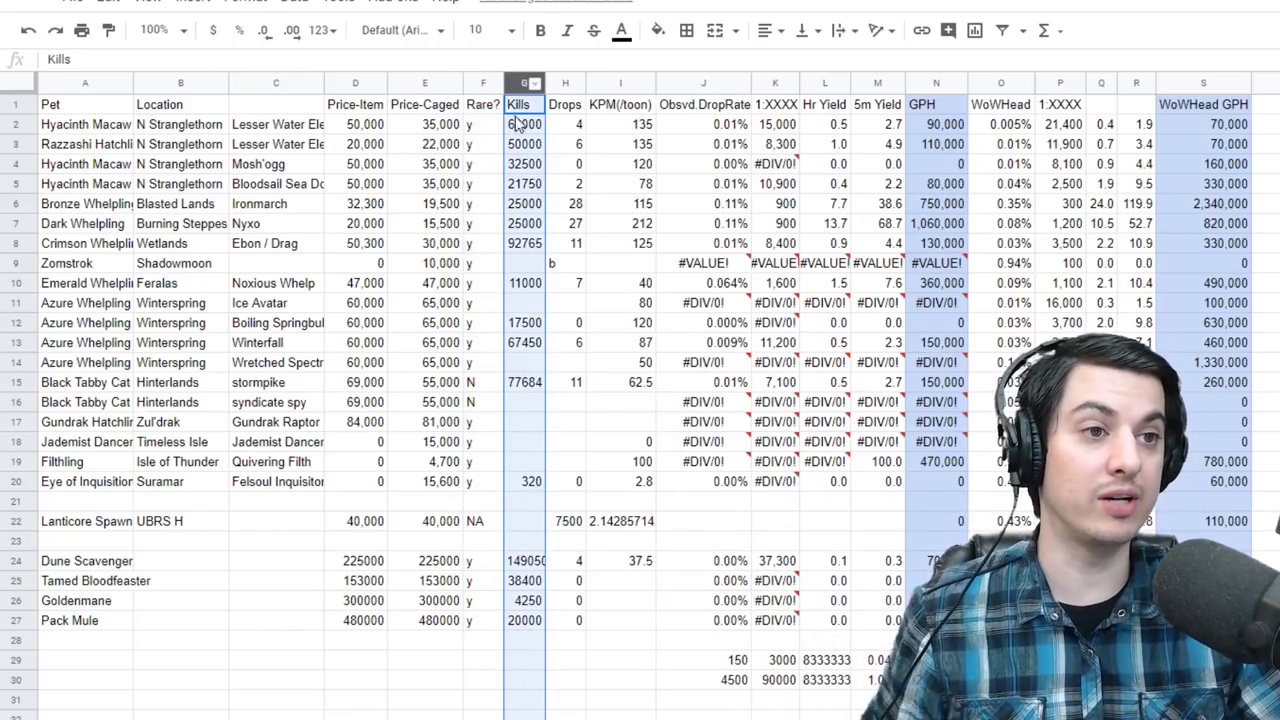
left_click(520, 110)
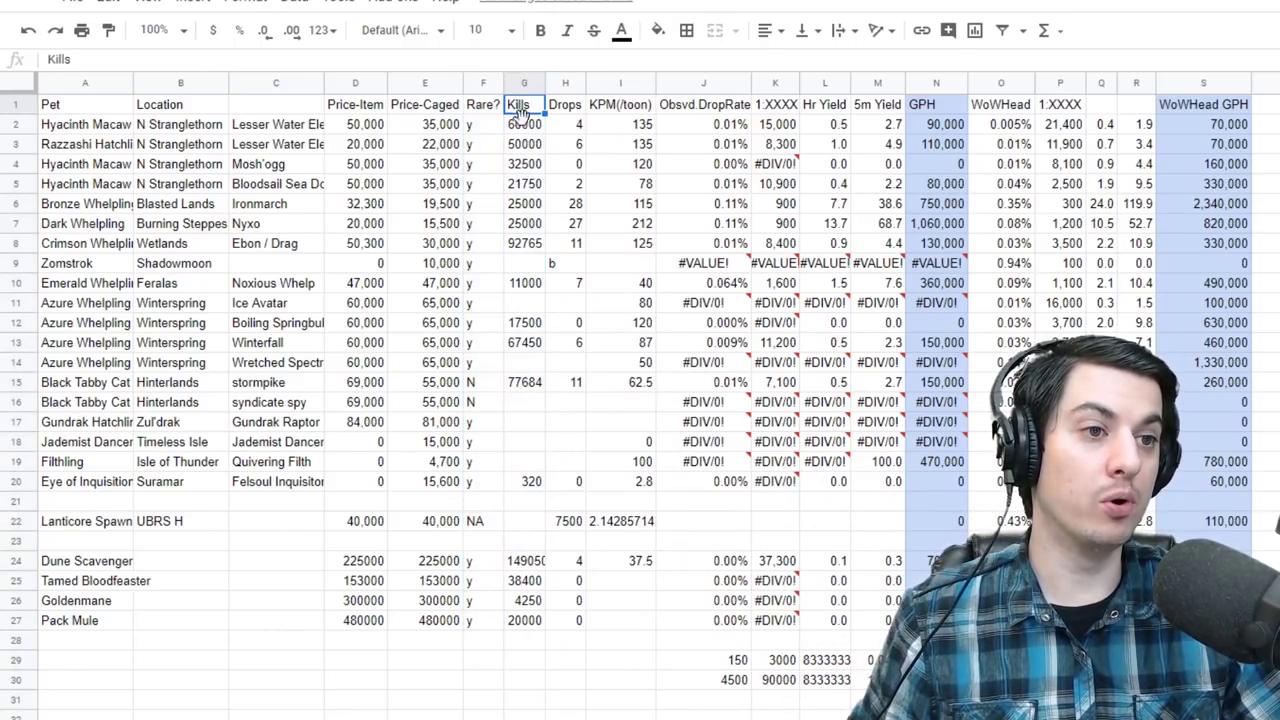
left_click(517, 84)
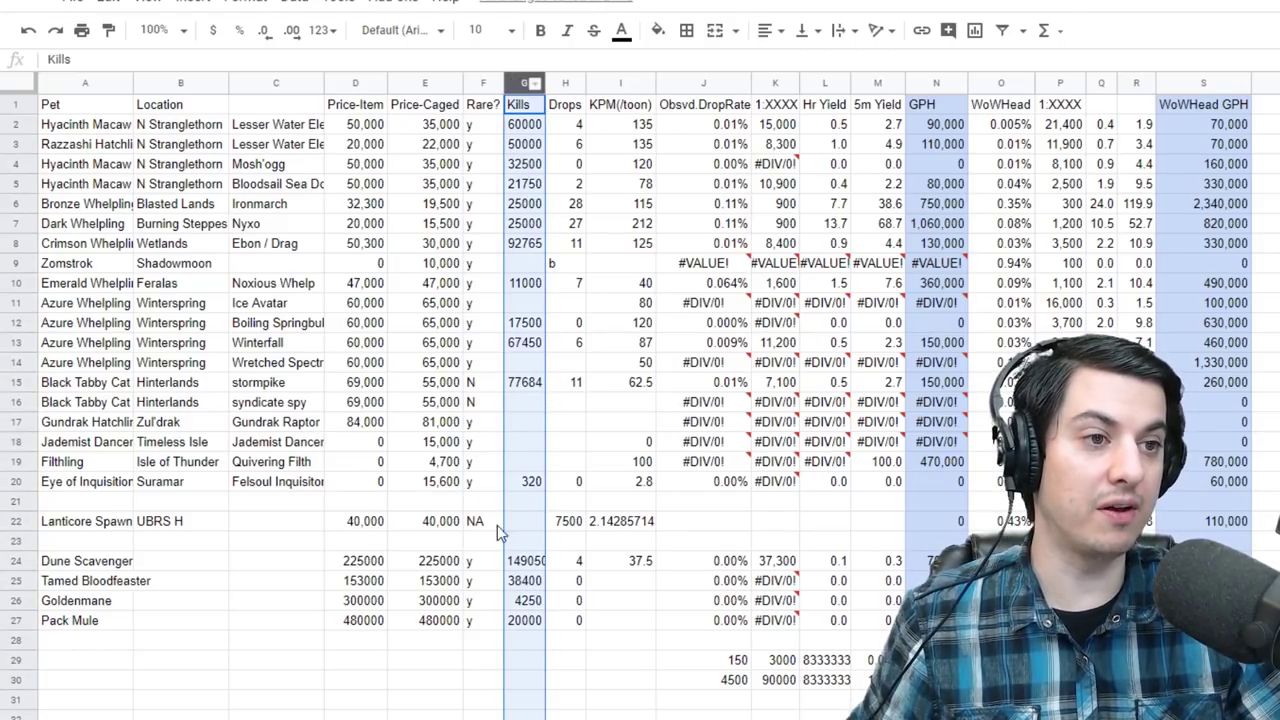
left_click(621, 84)
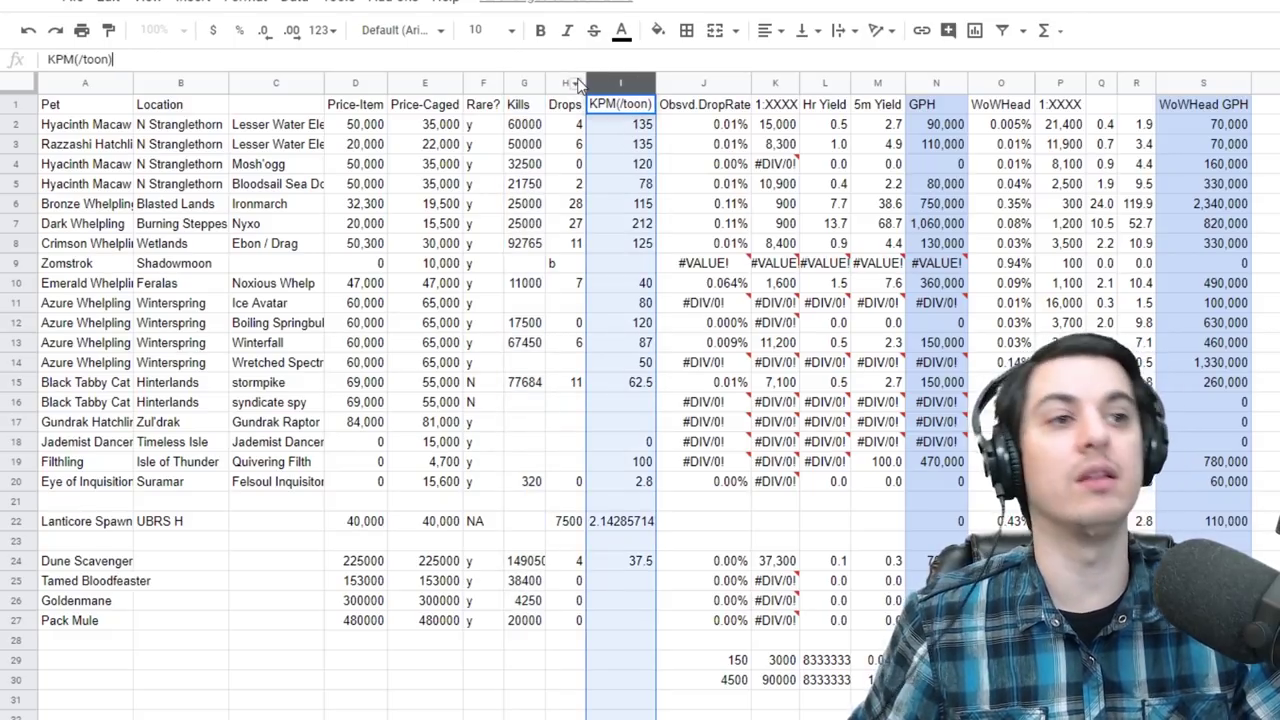
left_click(566, 83)
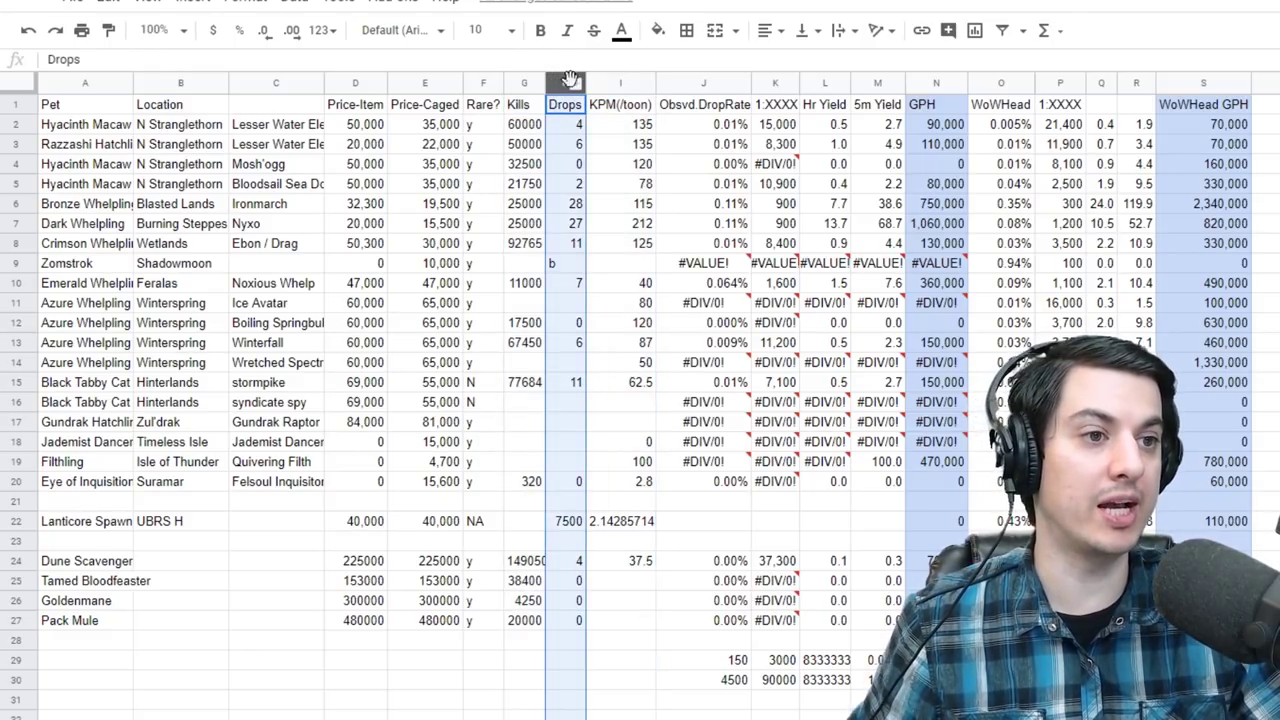
- Examine the KPM(/toon) column, comparing the Lesser Water Elemental and Mosh'ogg Hyacinth Macaw rows with Crimson Whelpling
left_click(636, 85)
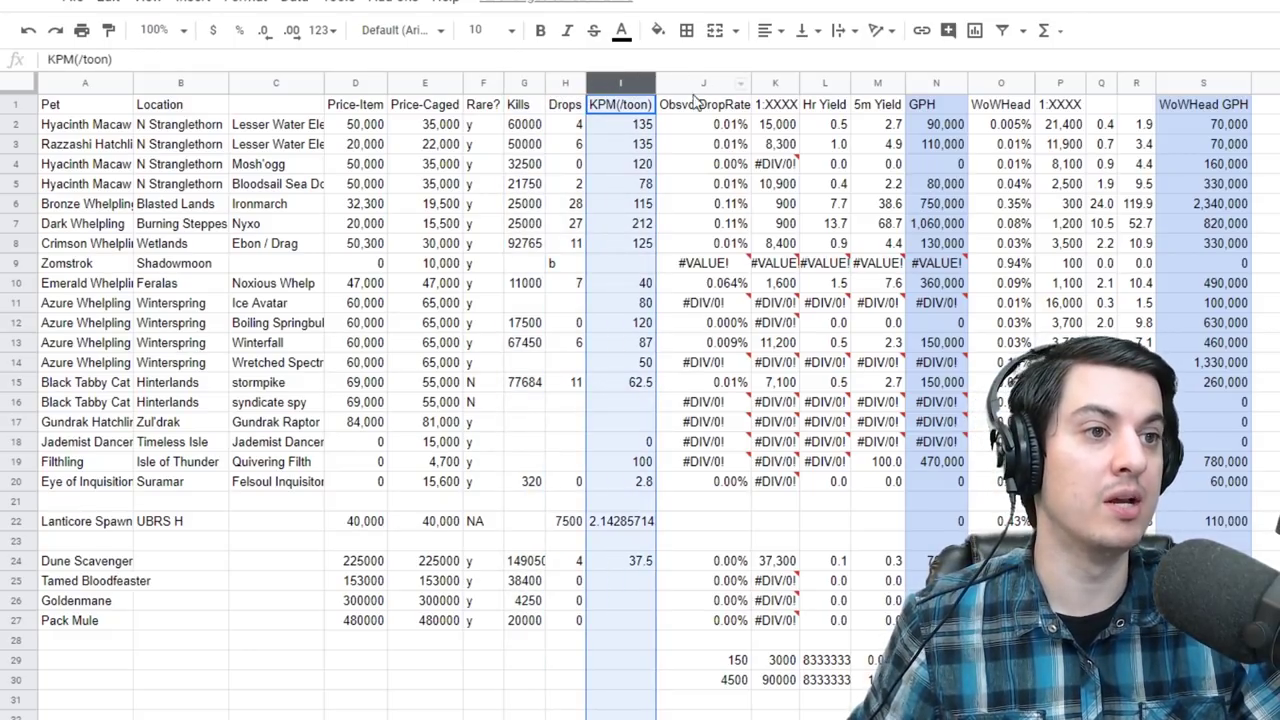
left_click(630, 128)
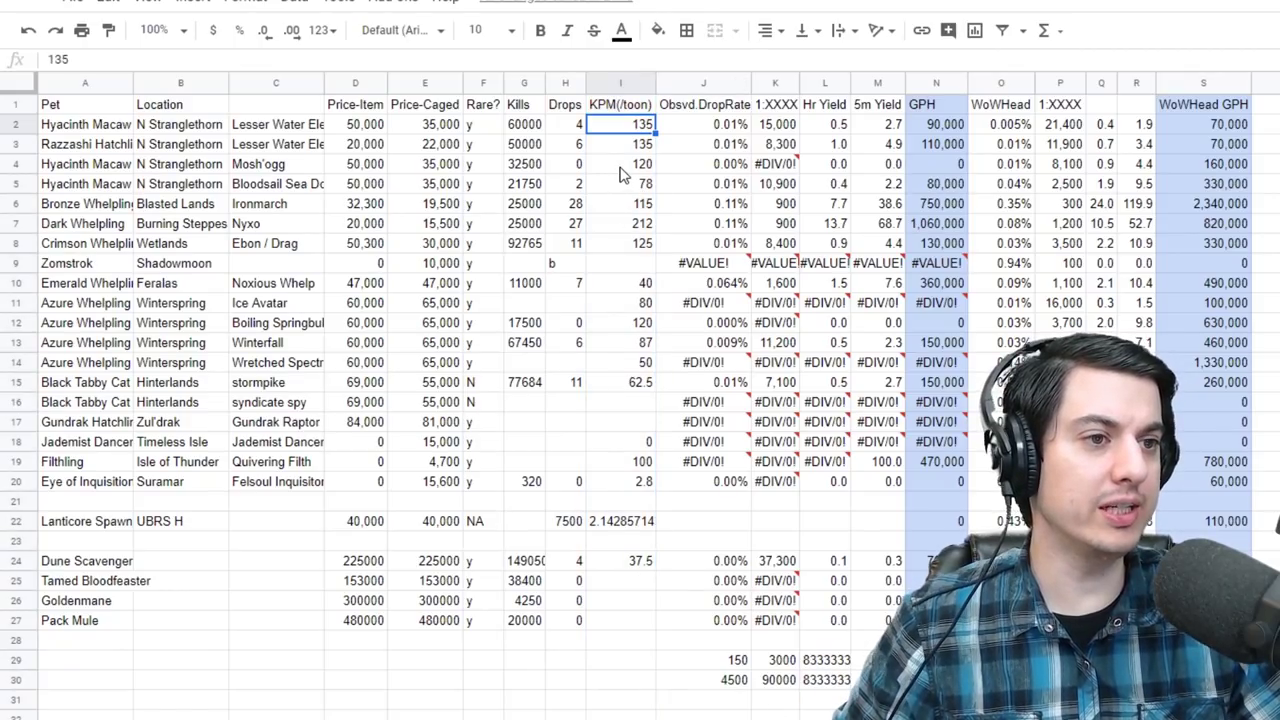
left_click(622, 167)
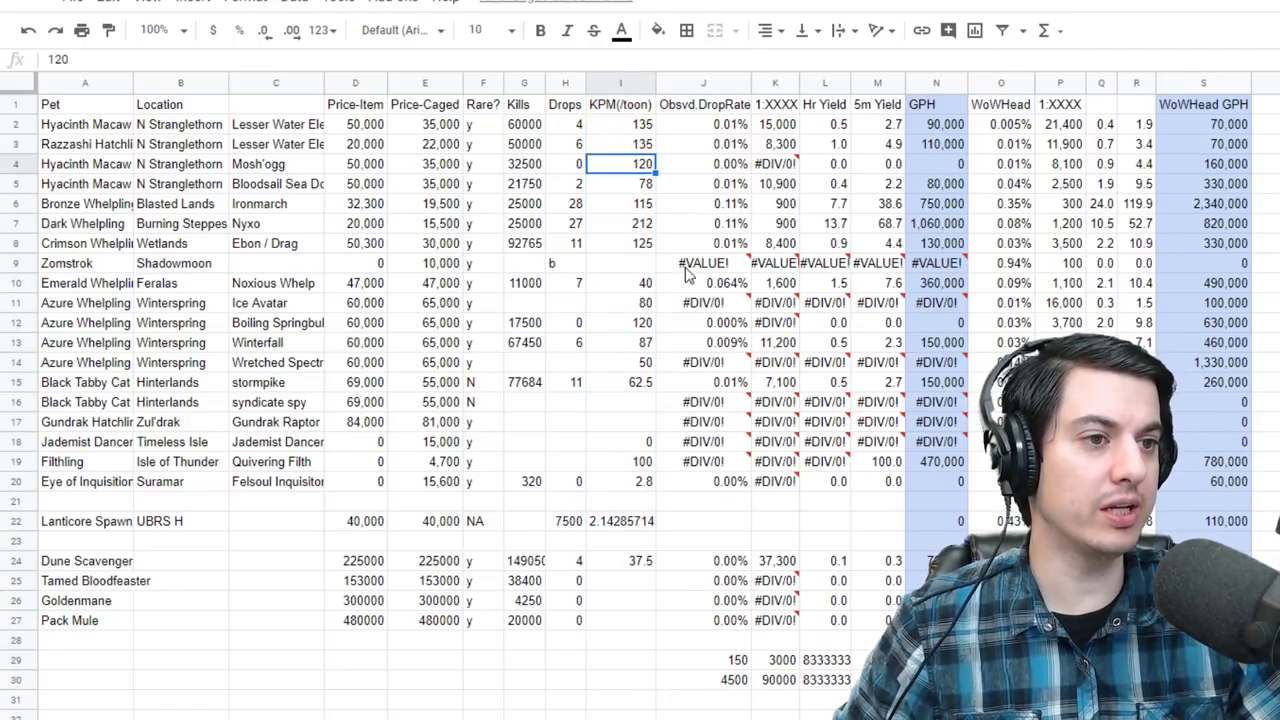
left_click(634, 247)
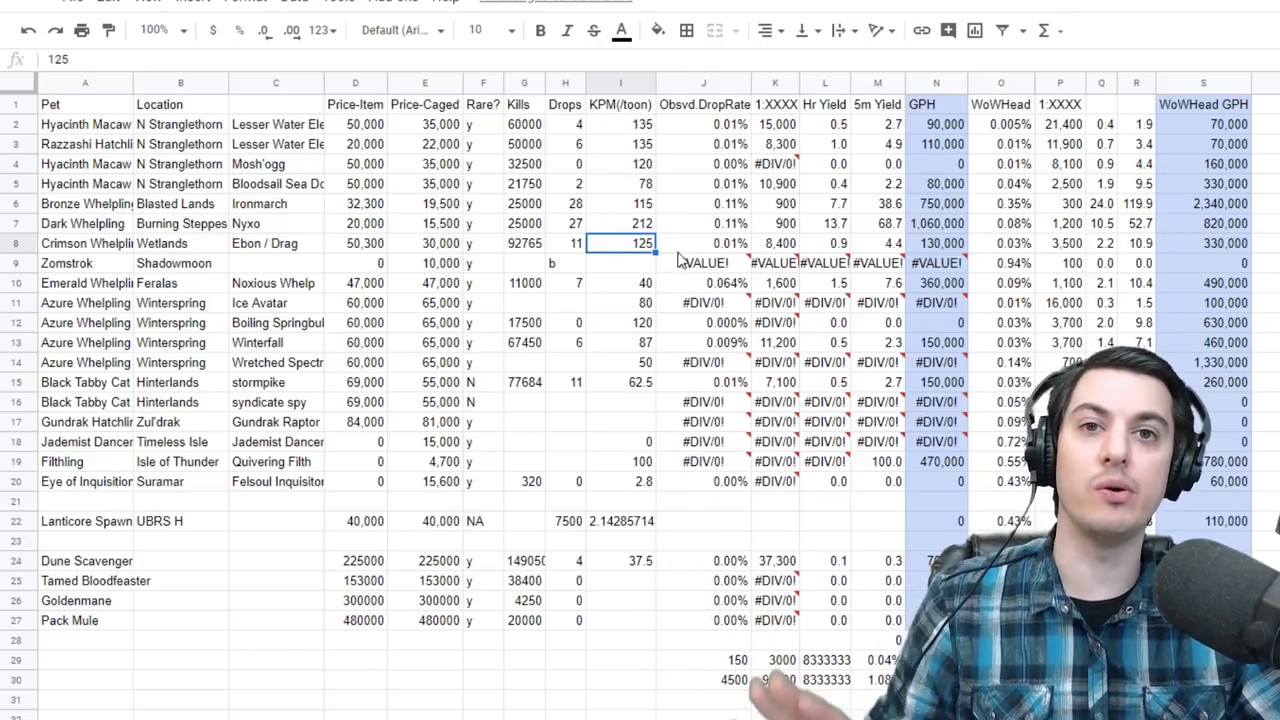
- Inspect Dune Scavenger's KPM, Kills formula, Drops and 1:XXXX ratio, and look through the Captured Dune Scavenger page on Wowhead
left_click(638, 566)
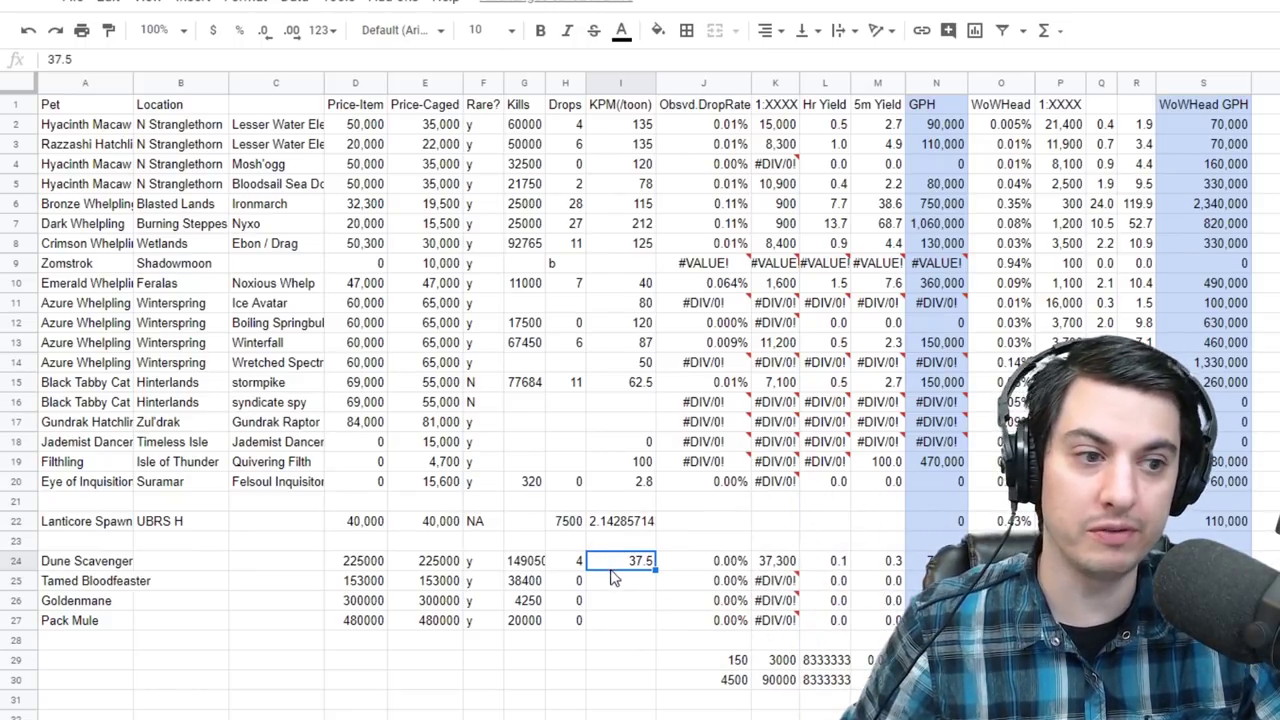
left_click(514, 566)
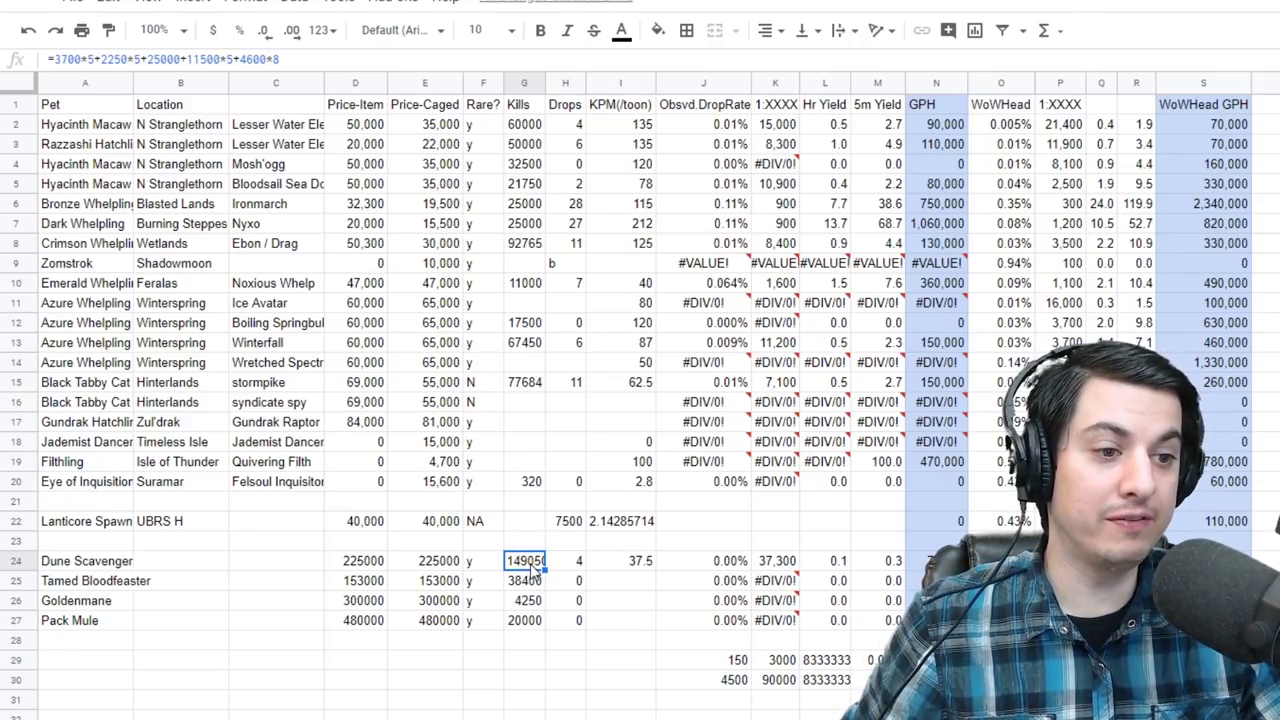
left_click(577, 566)
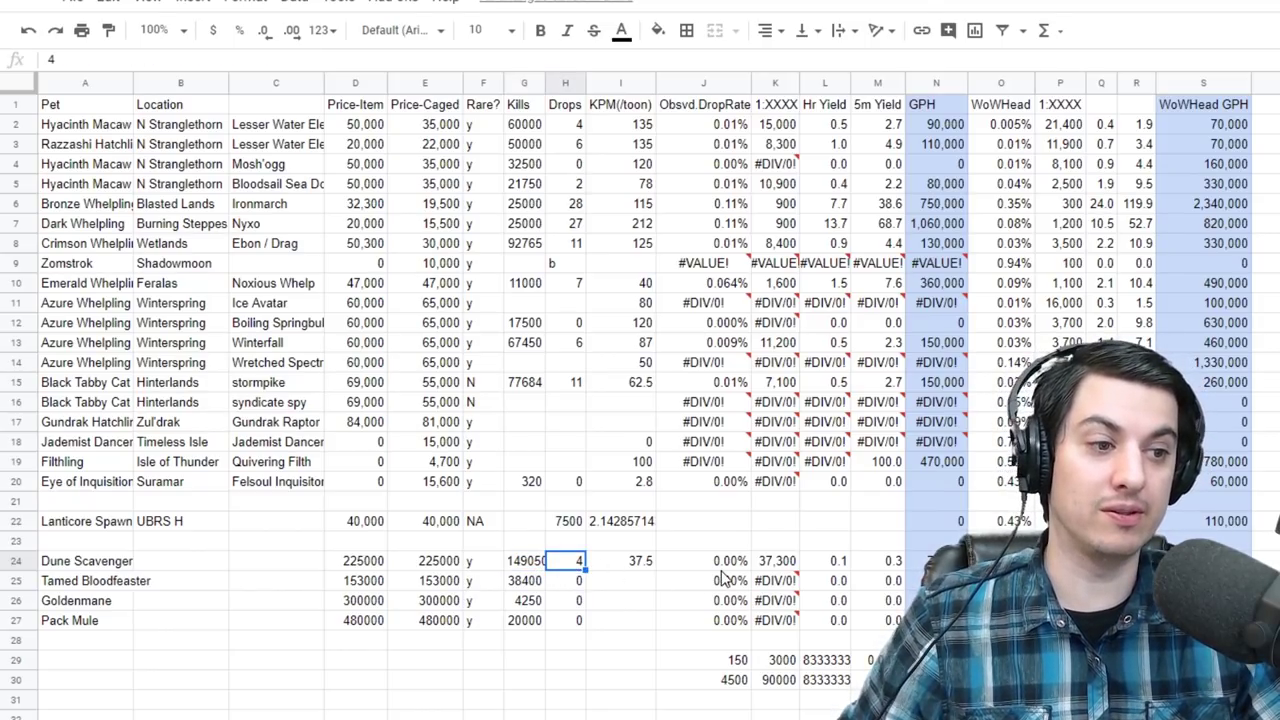
left_click(790, 561)
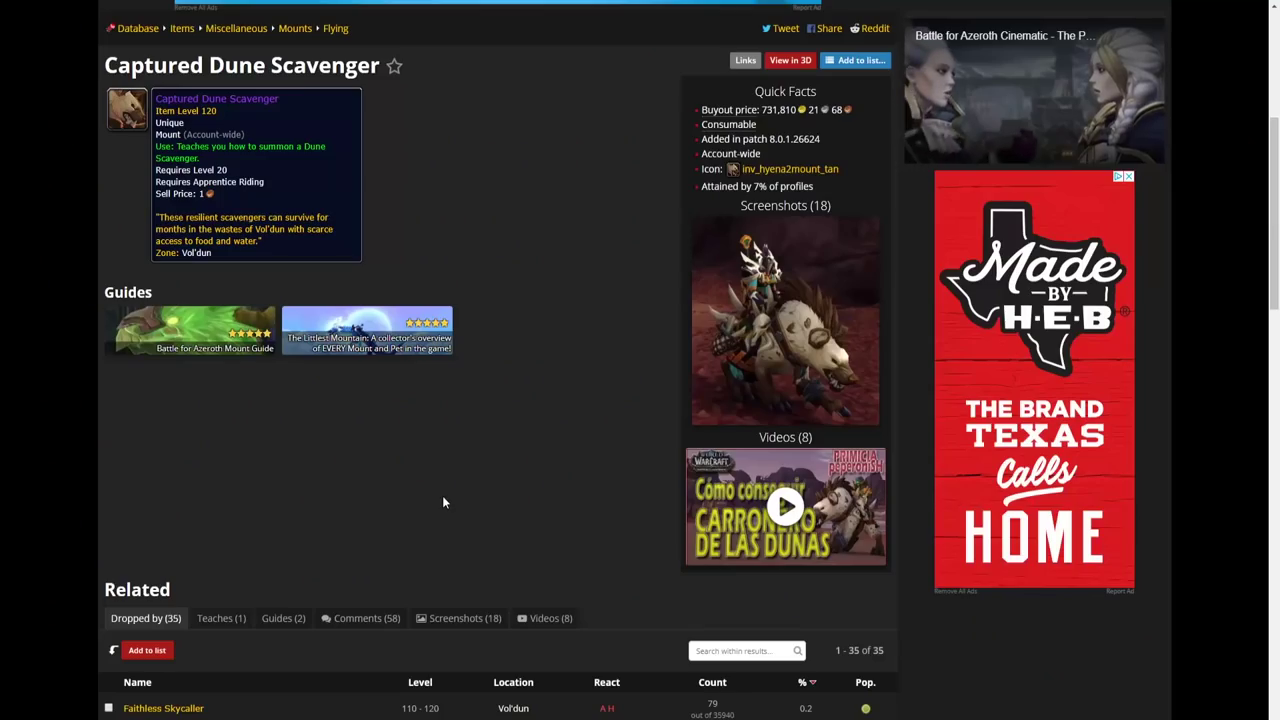
scroll(442, 495, "down", 8)
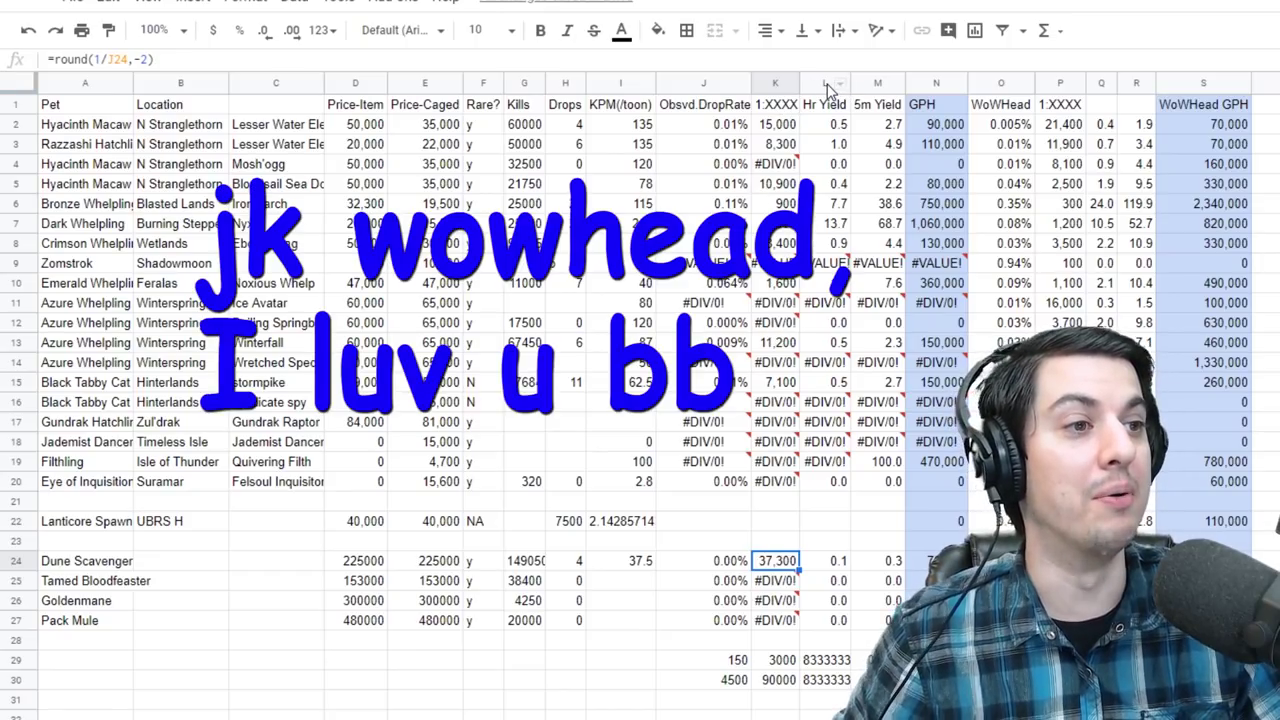
- Review the Hr Yield and 5m Yield columns, and inspect the 5m Yield formulas for the first Hyacinth Macaw and Razzashi Hatchling
left_click(827, 84)
left_click(877, 84)
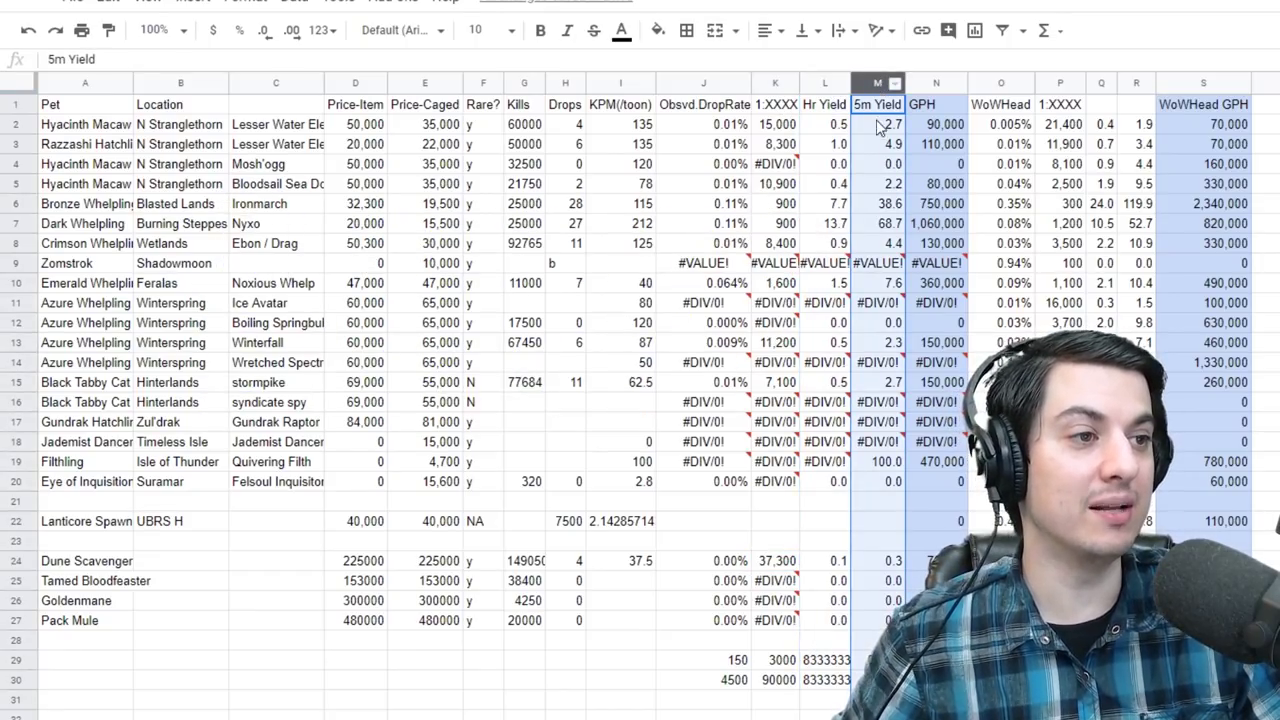
left_click(877, 112)
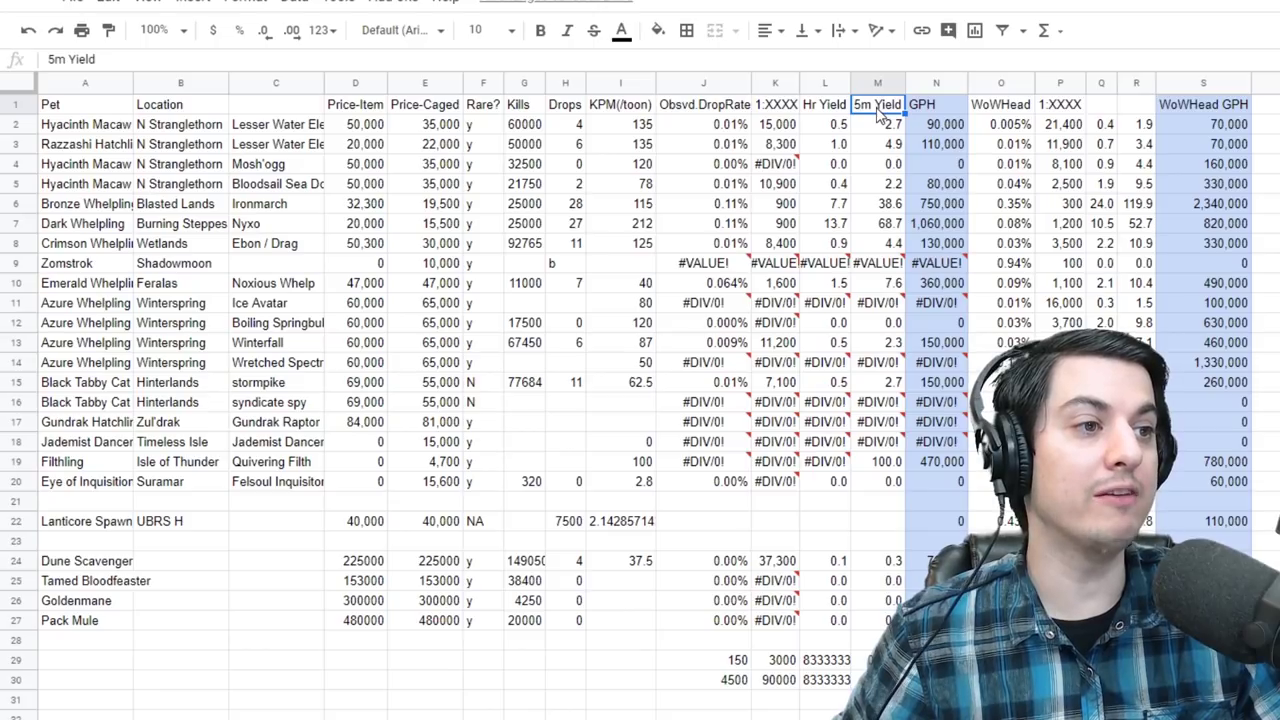
left_click(880, 125)
left_click(883, 146)
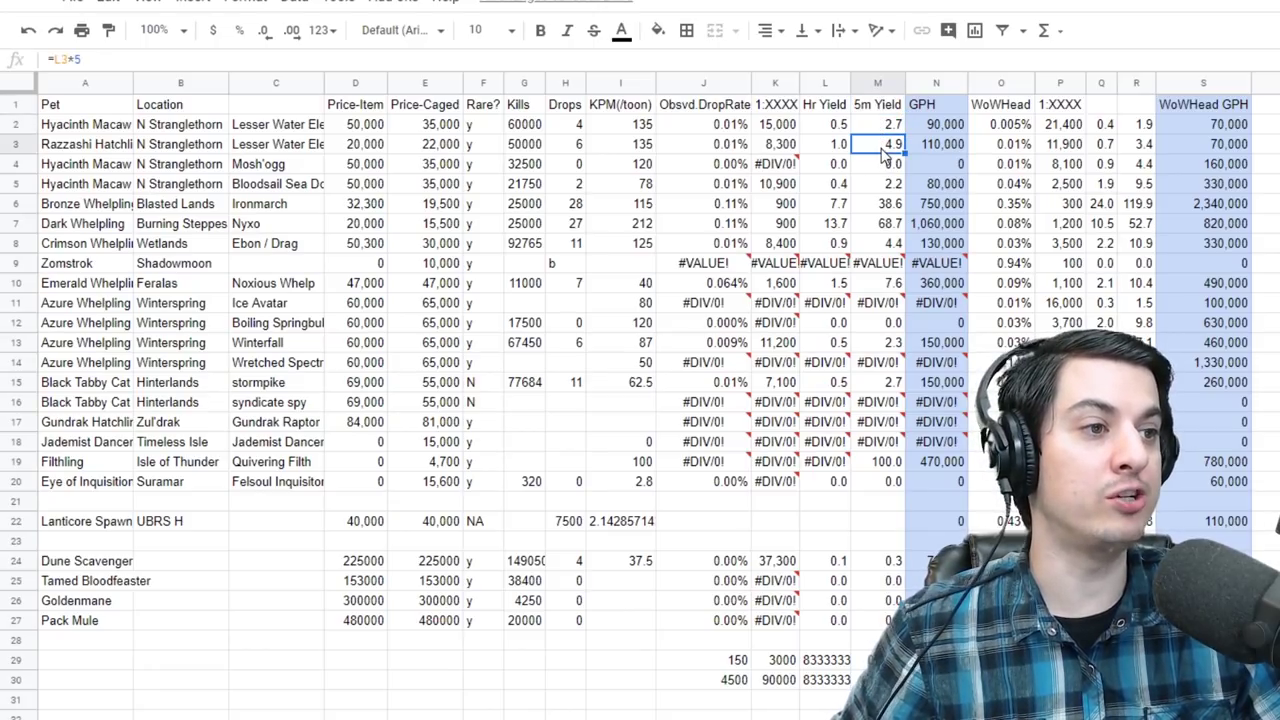
key("Up")
key("Up")
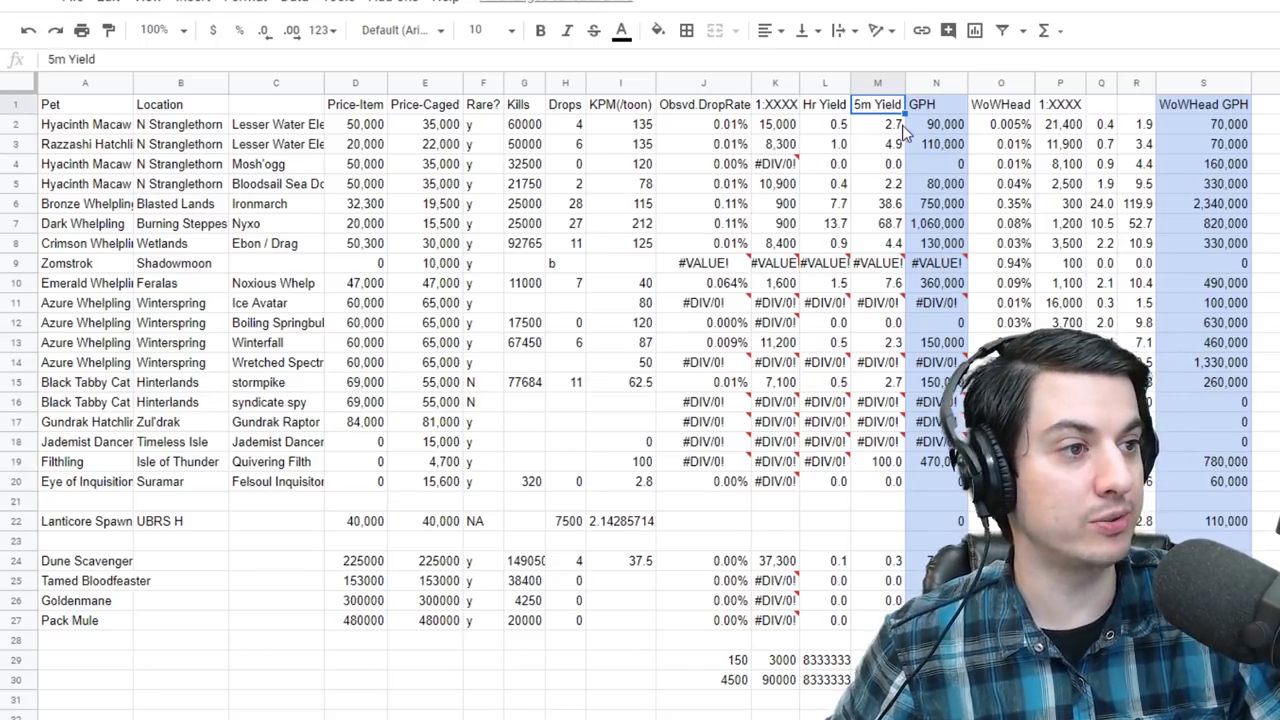
key("Down")
key("Down")
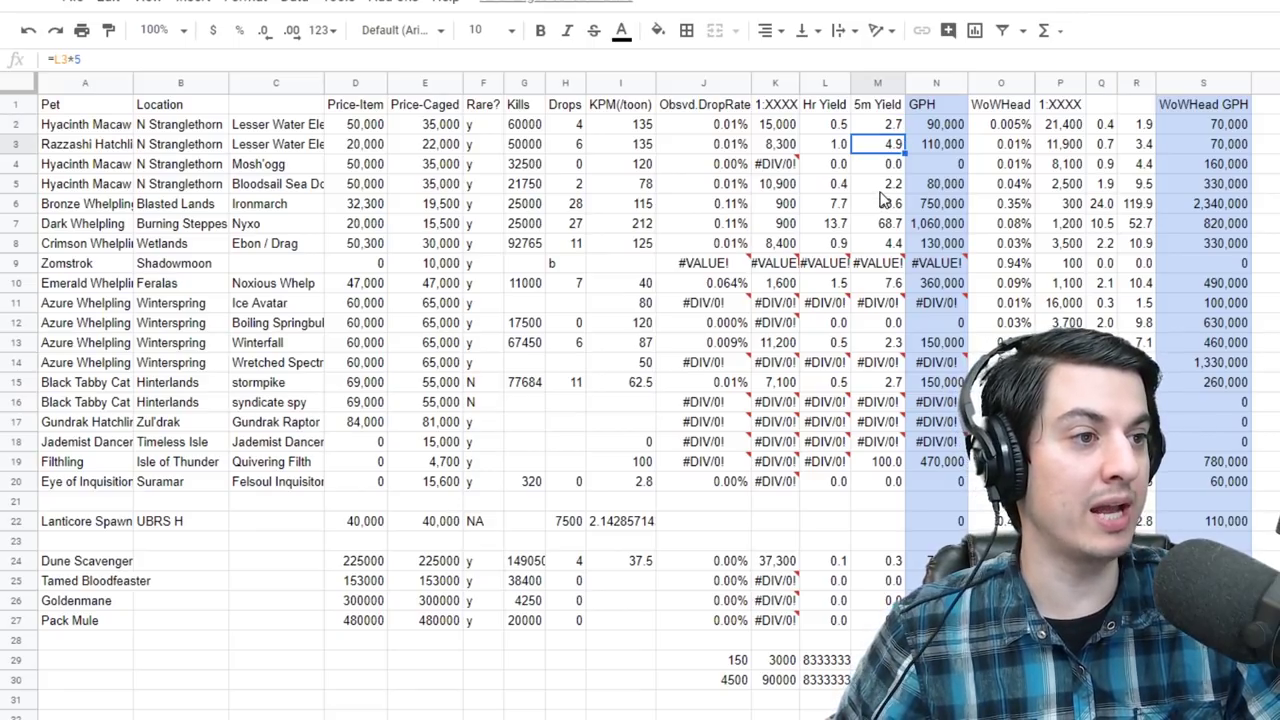
- Inspect the GPH formula for the first Hyacinth Macaw, and compare the GPH of Dark Whelpling and Bronze Whelpling
left_click(939, 111)
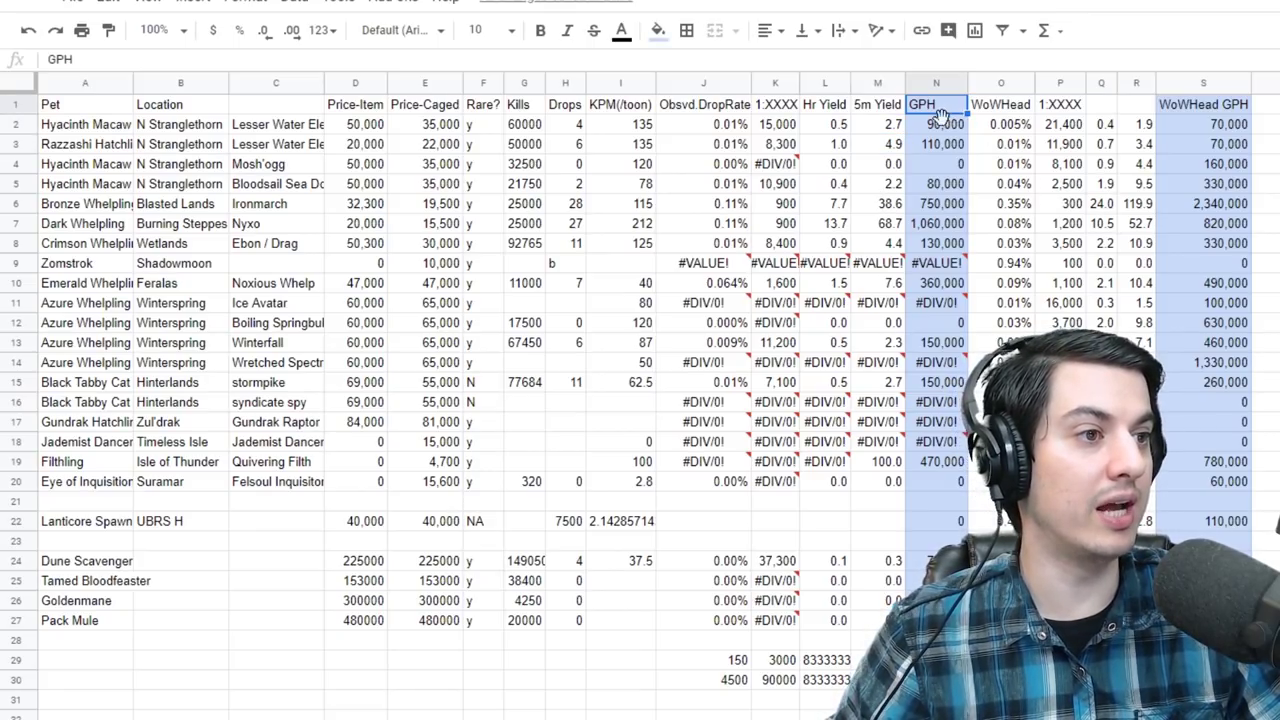
left_click(942, 126)
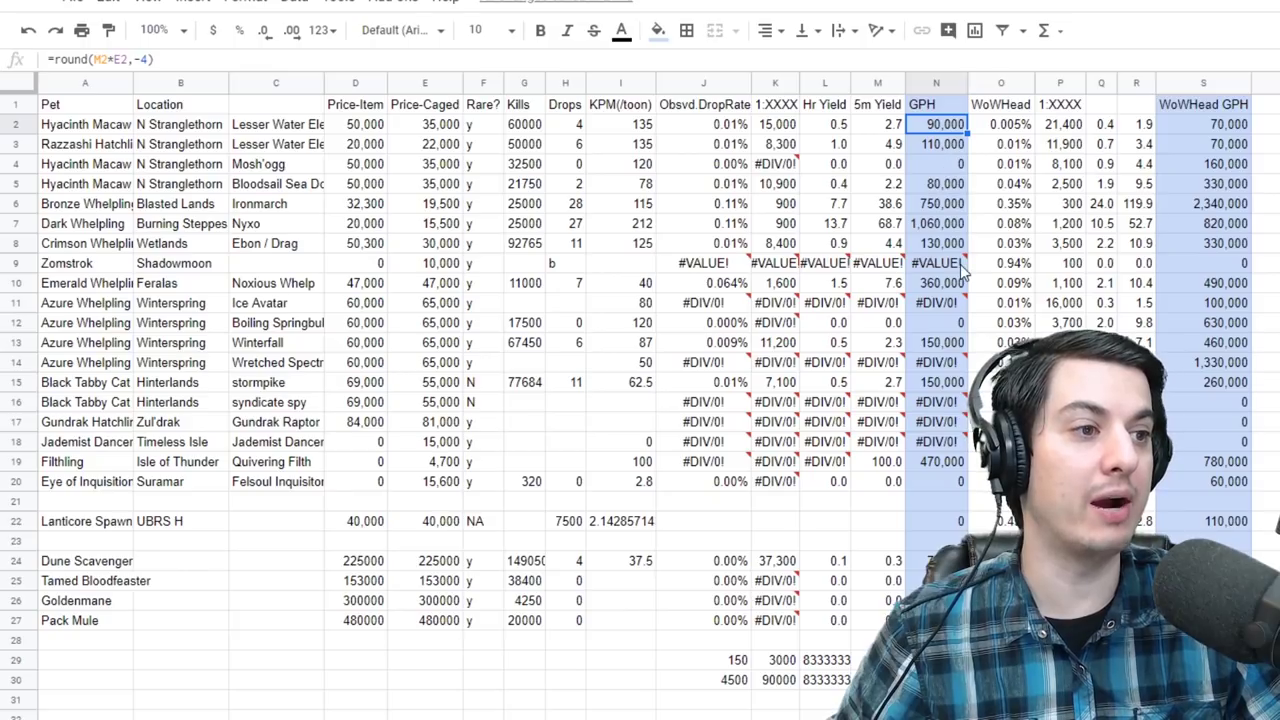
left_click(931, 226)
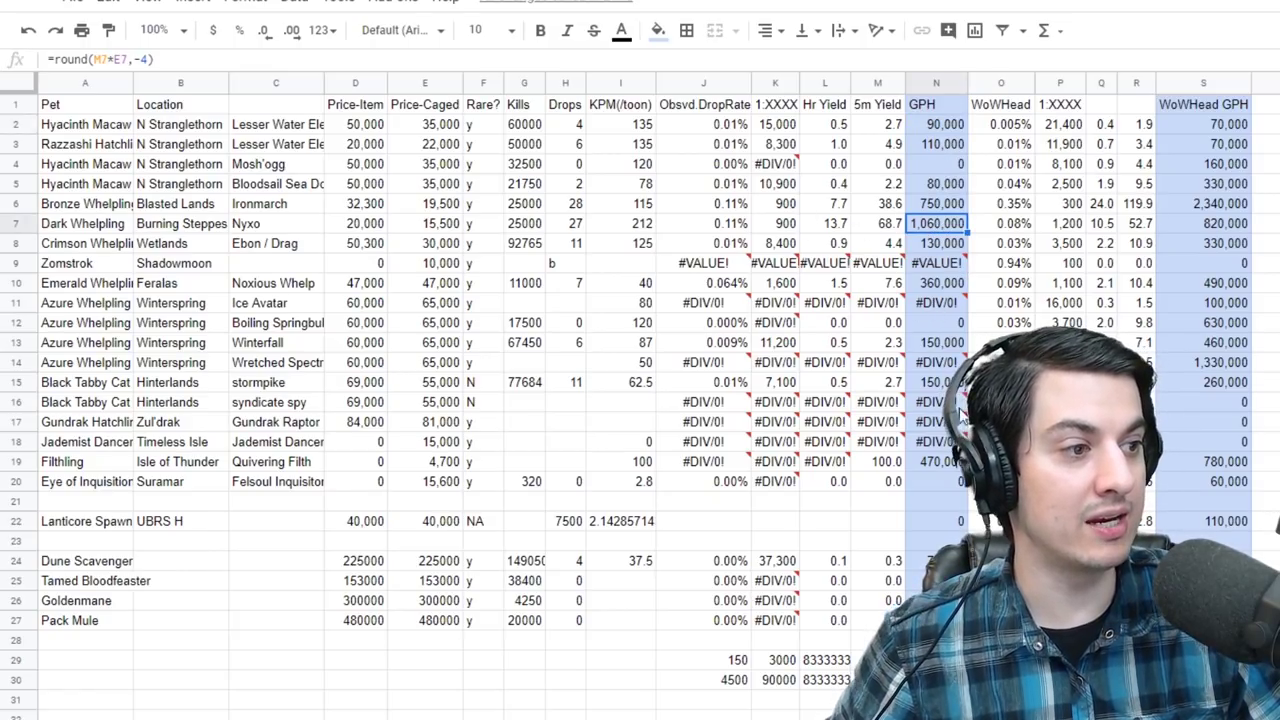
left_click(930, 205)
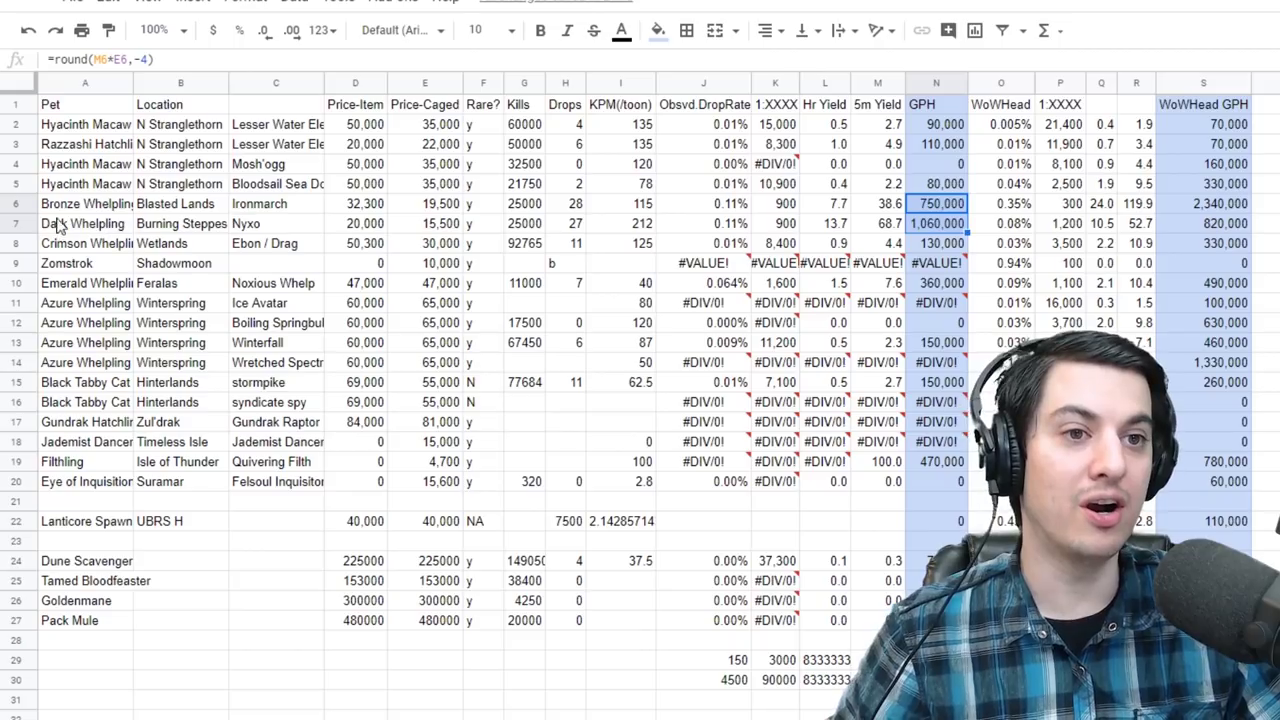
- Examine the full Bronze Whelpling and Dark Whelpling rows, comparing their Kills and Drops
left_click(18, 204)
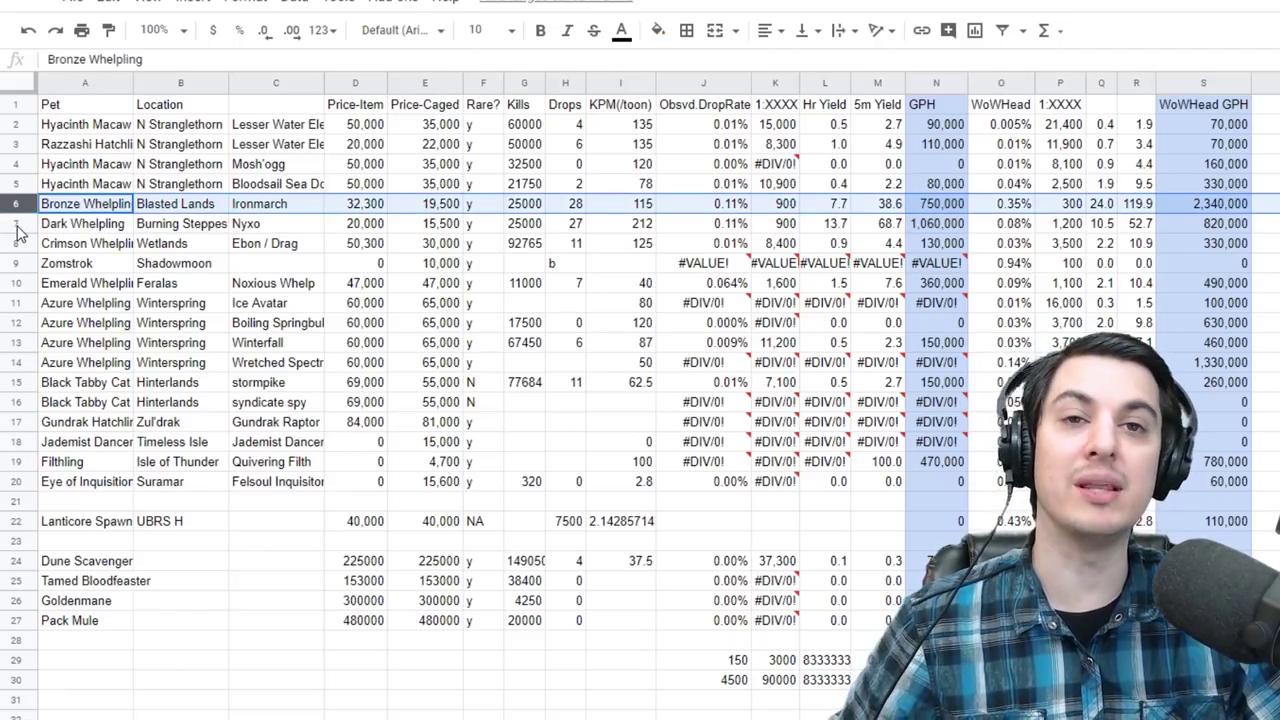
left_click(17, 226)
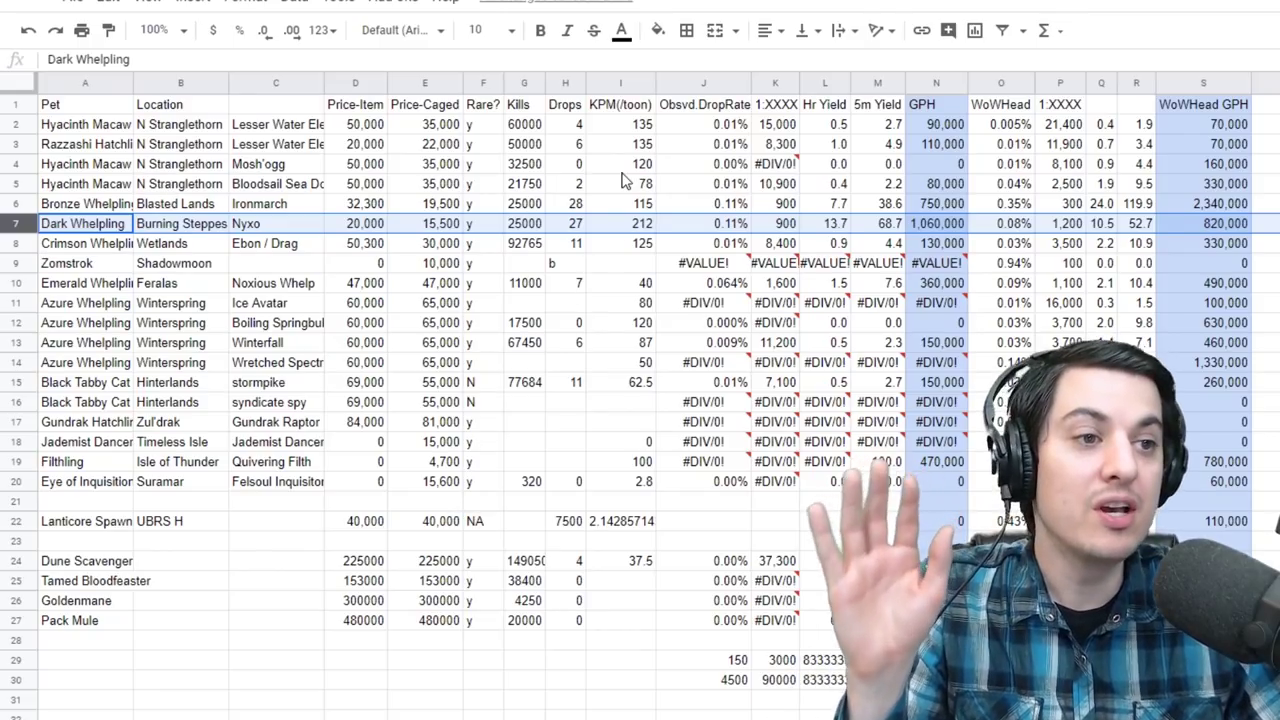
left_click(530, 228)
left_click(572, 225)
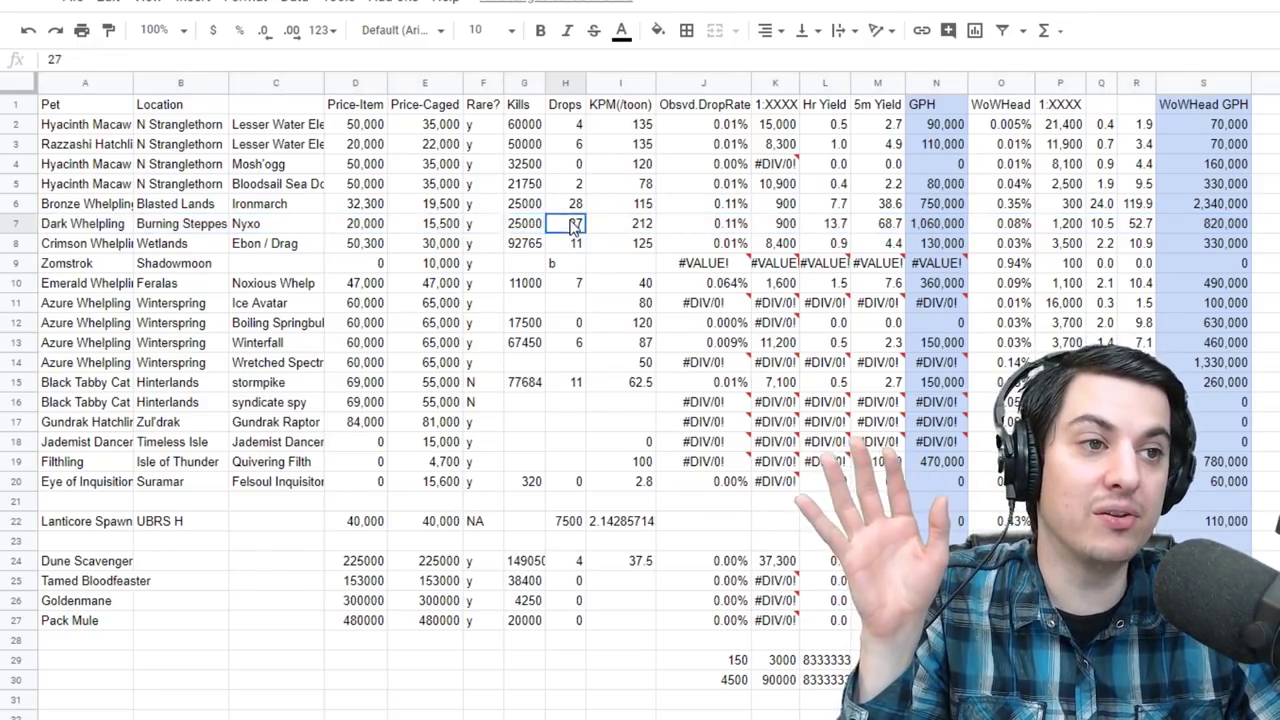
left_click(524, 204)
left_click(574, 205)
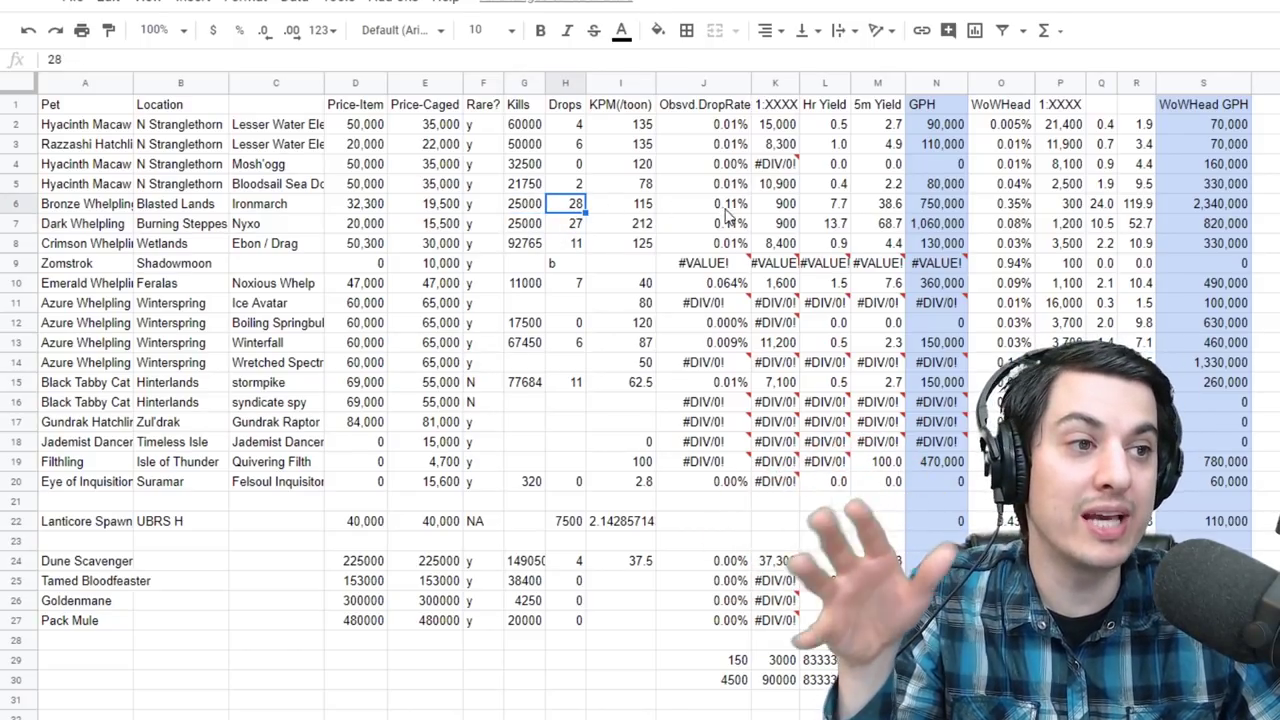
- Compare the Price-Item, Price-Caged and GPH of Bronze Whelpling and Dark Whelpling, and inspect the GPH formula for the Winterfall Azure Whelpling
left_click(880, 206)
left_click(355, 184)
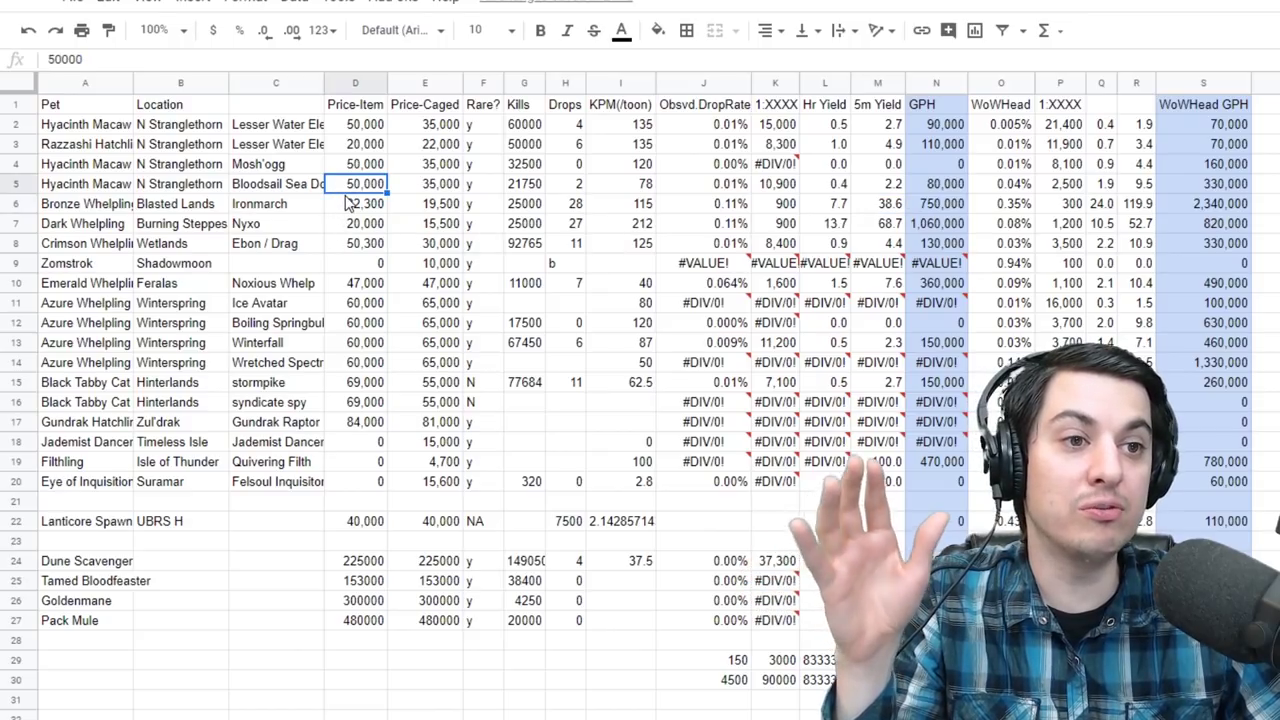
left_click(355, 204)
left_click_drag(355, 204, 364, 226)
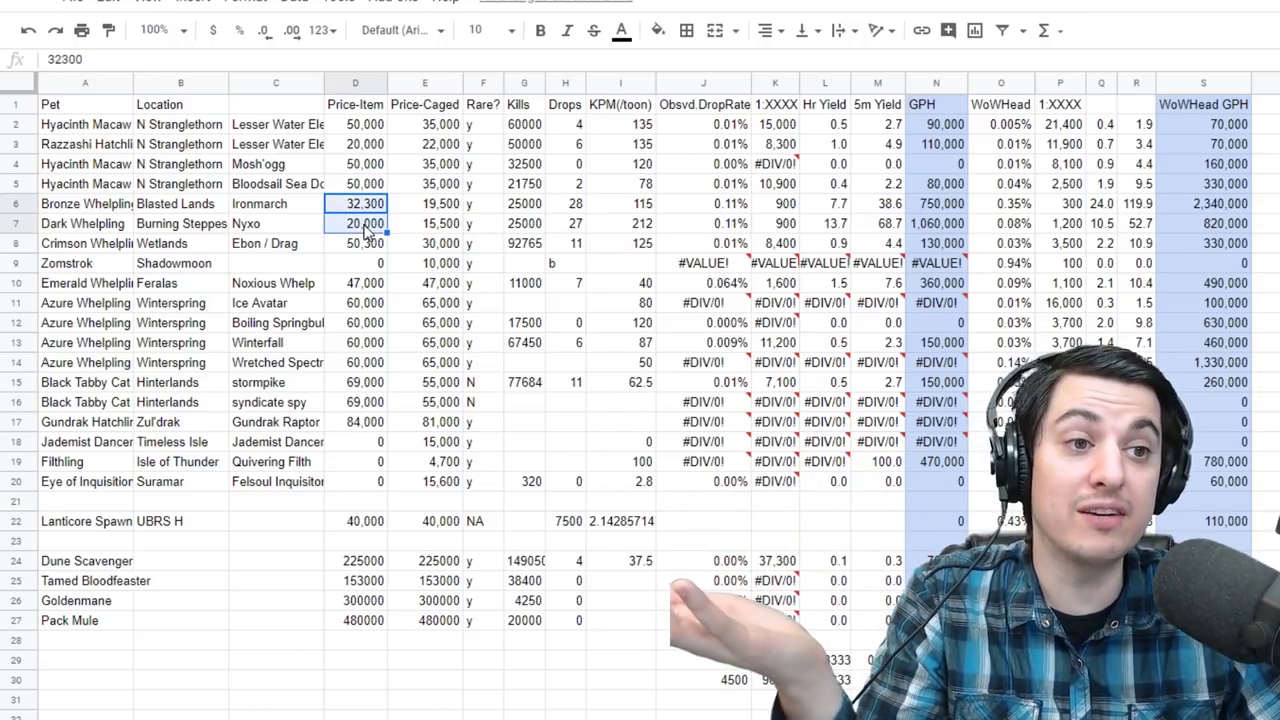
left_click(432, 206)
left_click_drag(440, 226, 368, 228)
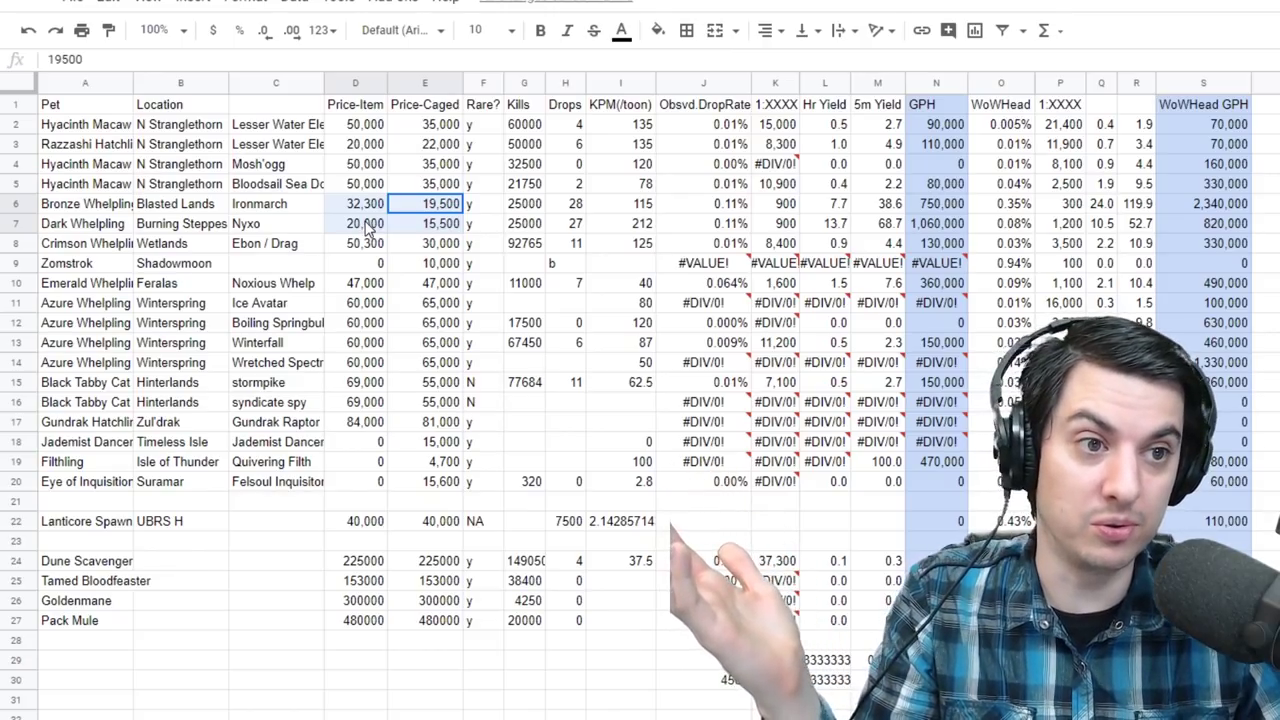
left_click(428, 225)
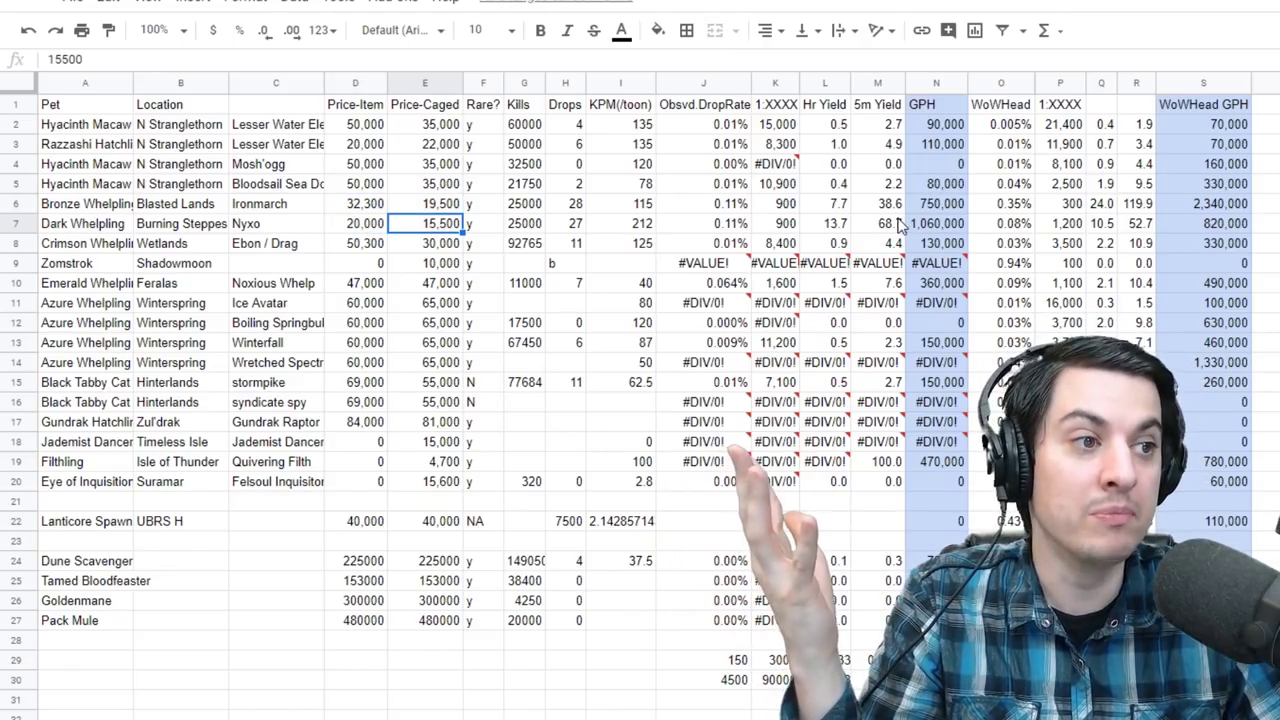
left_click_drag(930, 204, 930, 224)
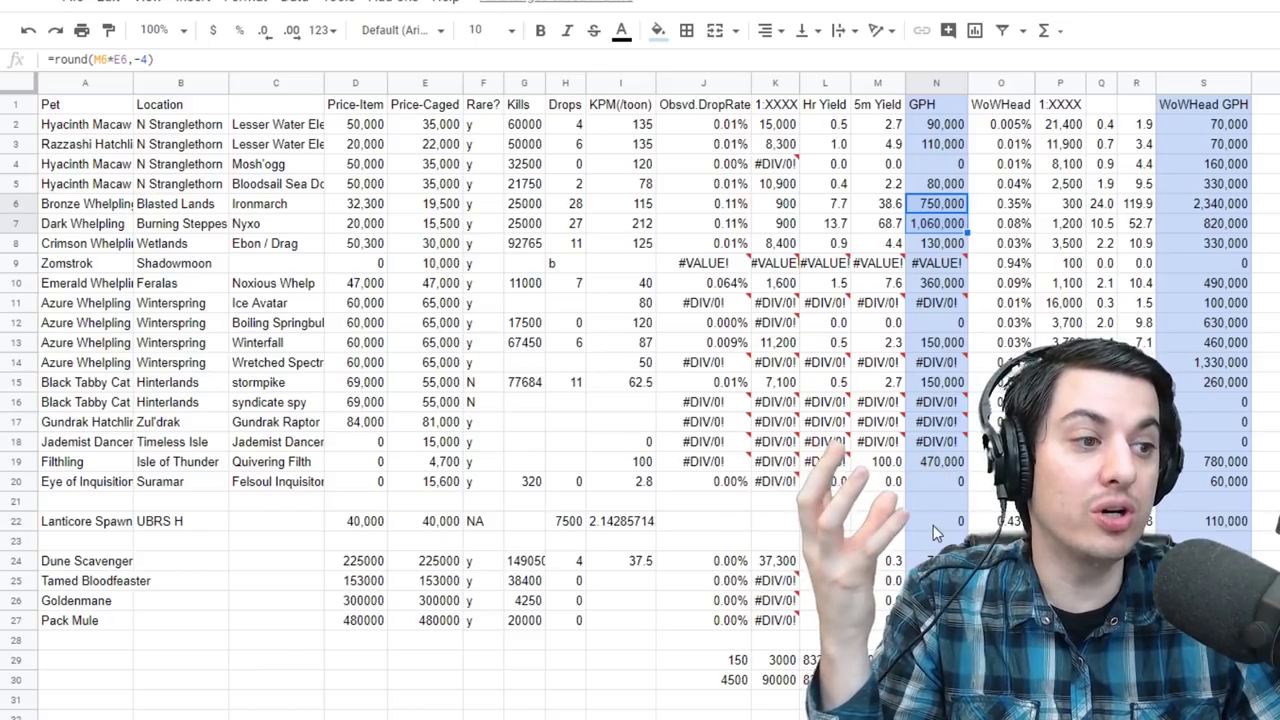
left_click(908, 342)
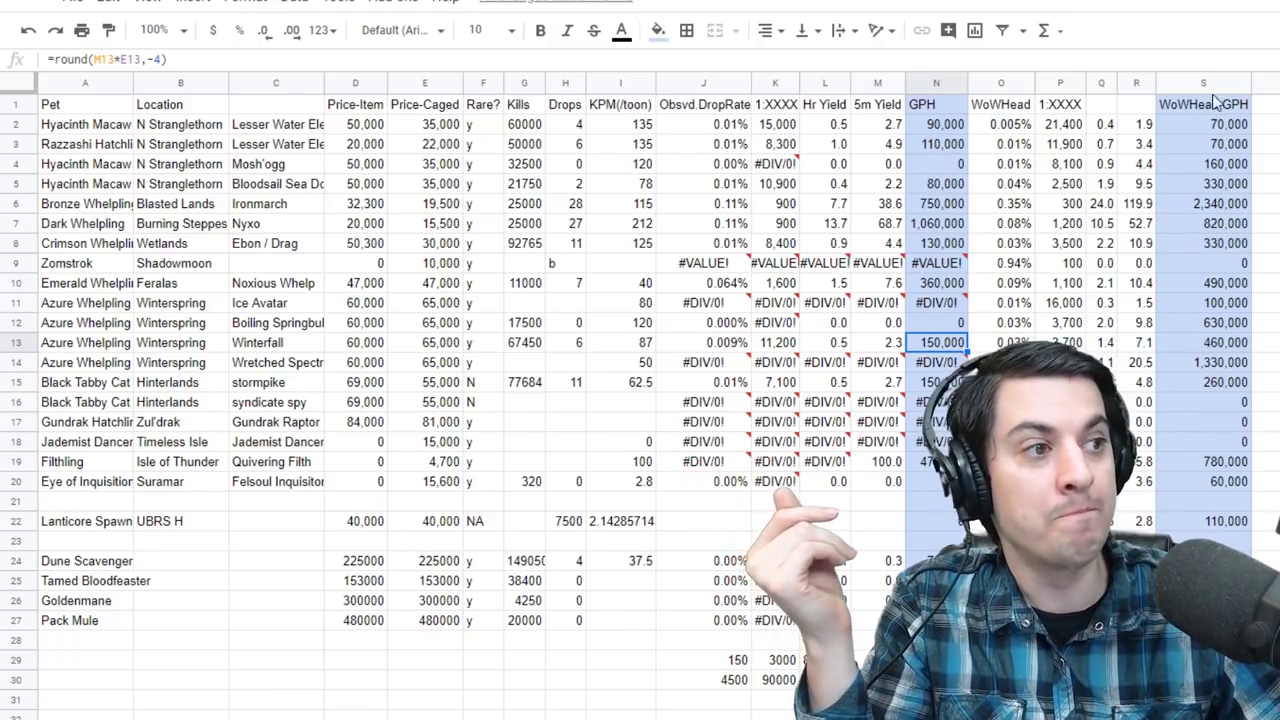
- Review the WoWHead drop rate column and inspect the WoWHead GPH for Bronze Whelpling, Dark Whelpling, and the Wretched Spectre and Winterfall Azure Whelplings
left_click(996, 84)
left_click(1000, 104)
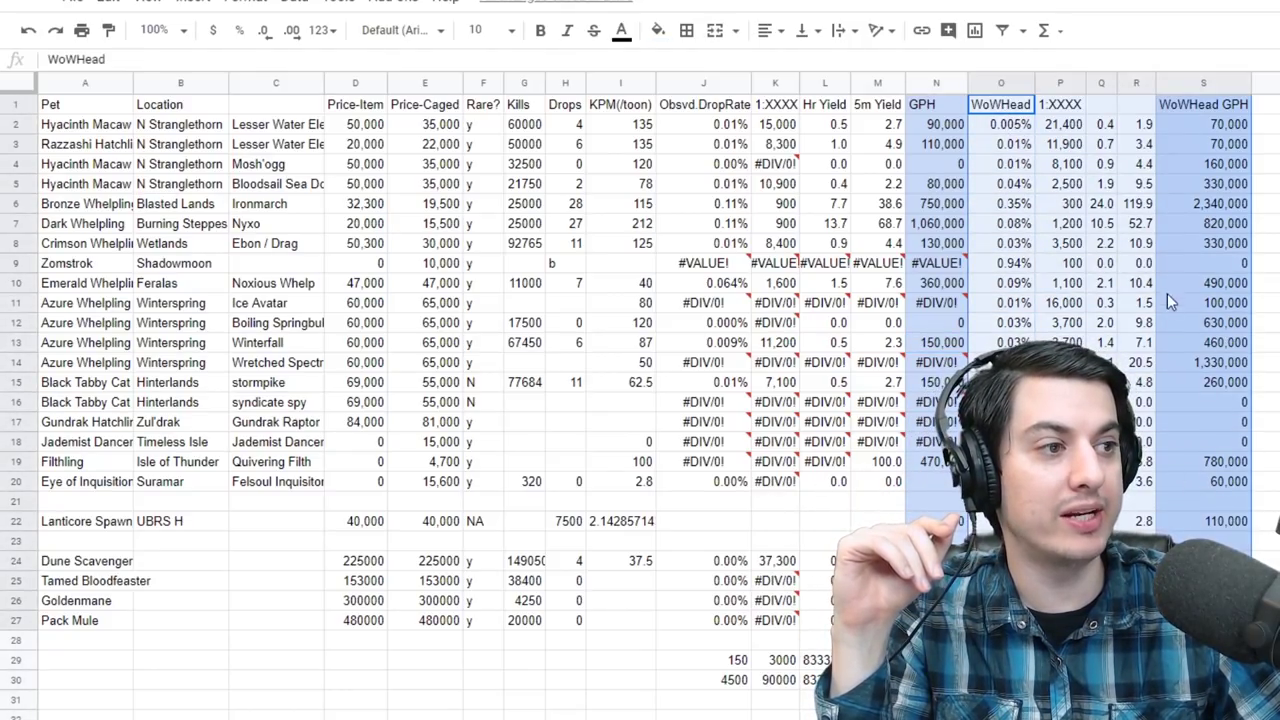
left_click(1198, 204)
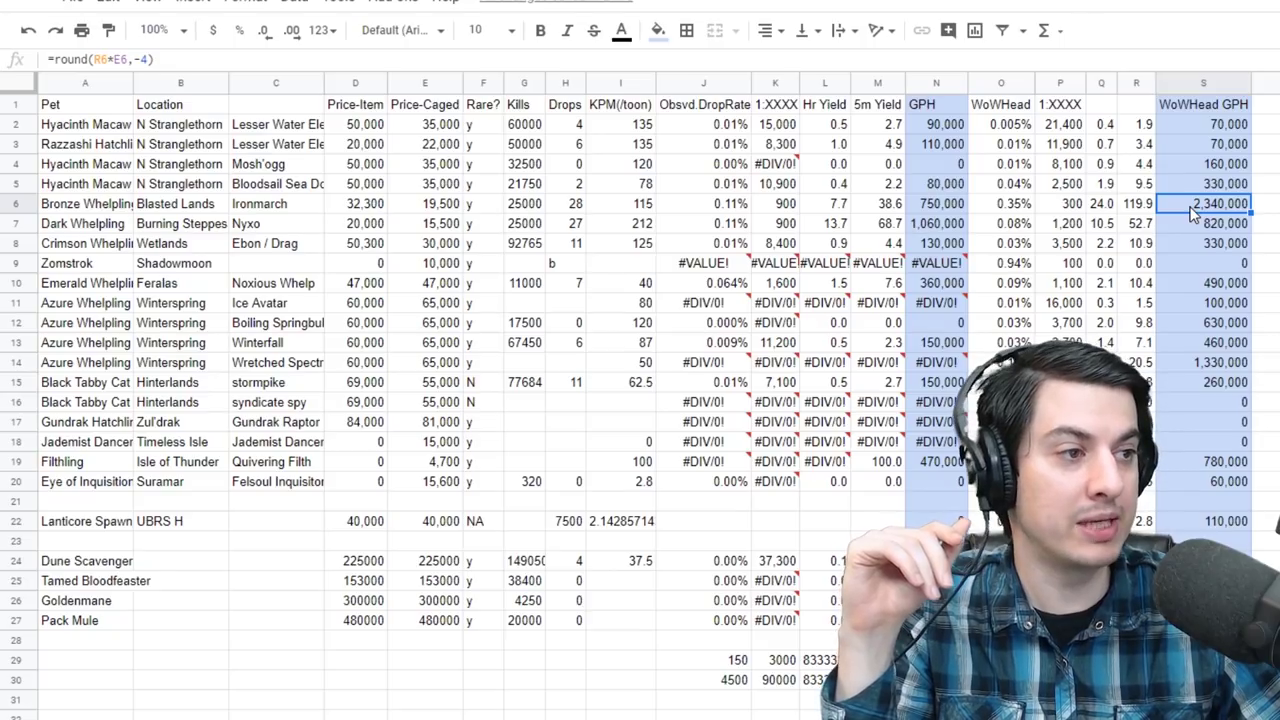
left_click(1189, 227)
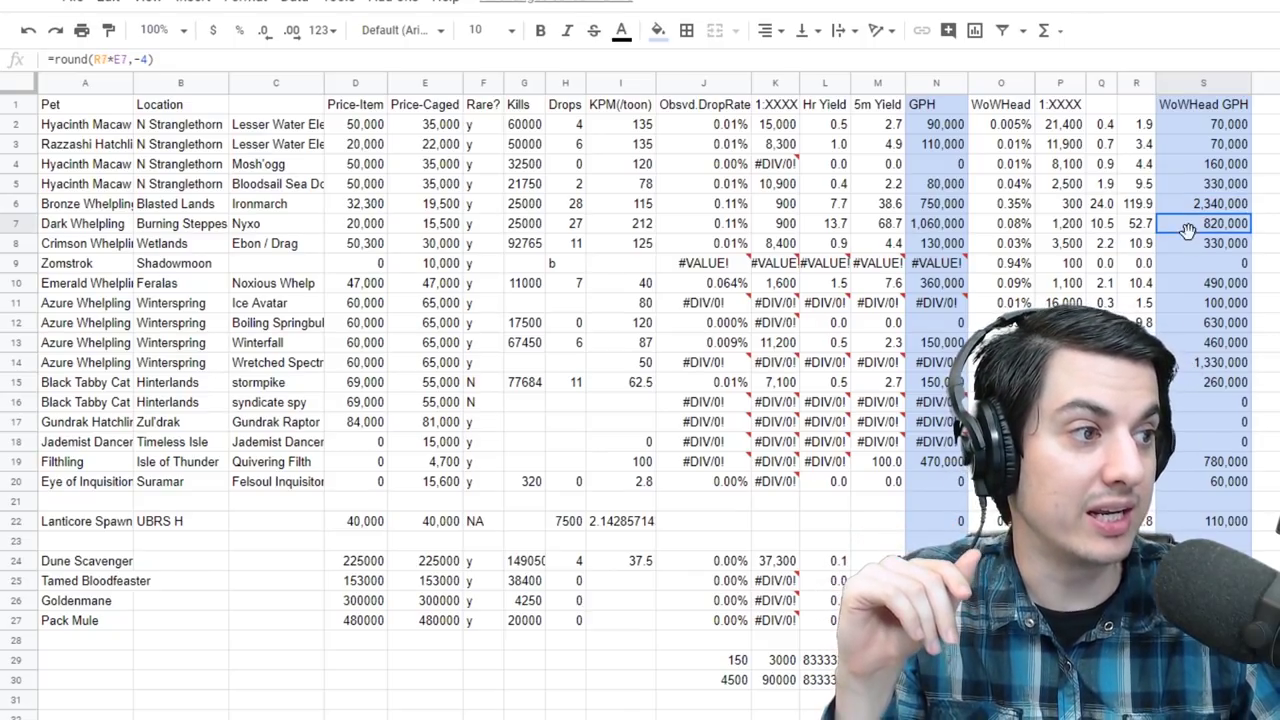
left_click(1185, 365)
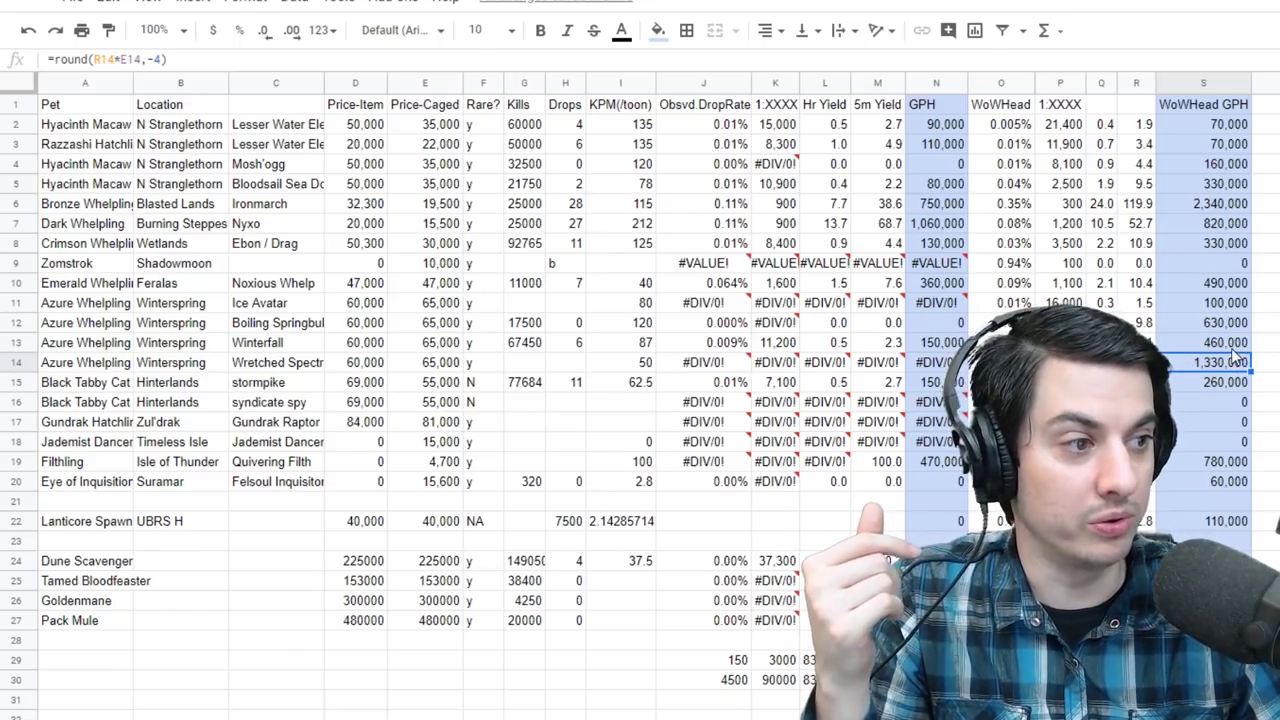
left_click(1232, 345)
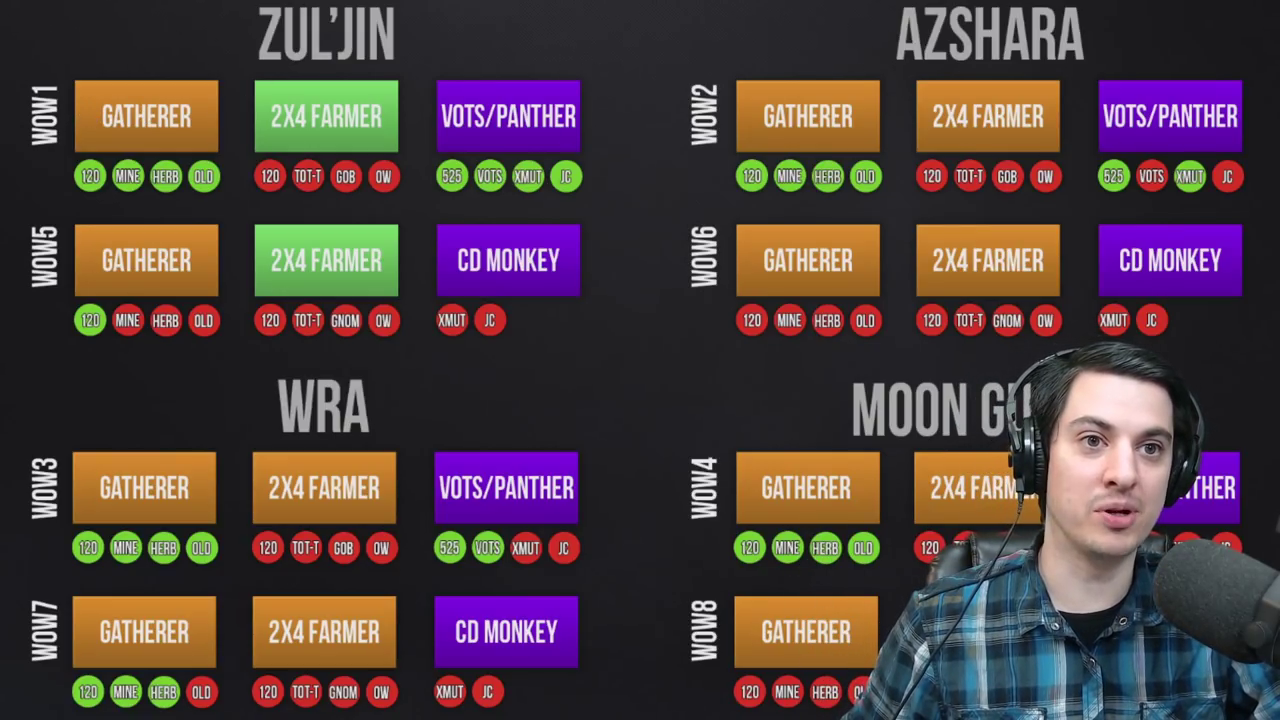
left_click_drag(32, 34, 236, 715)
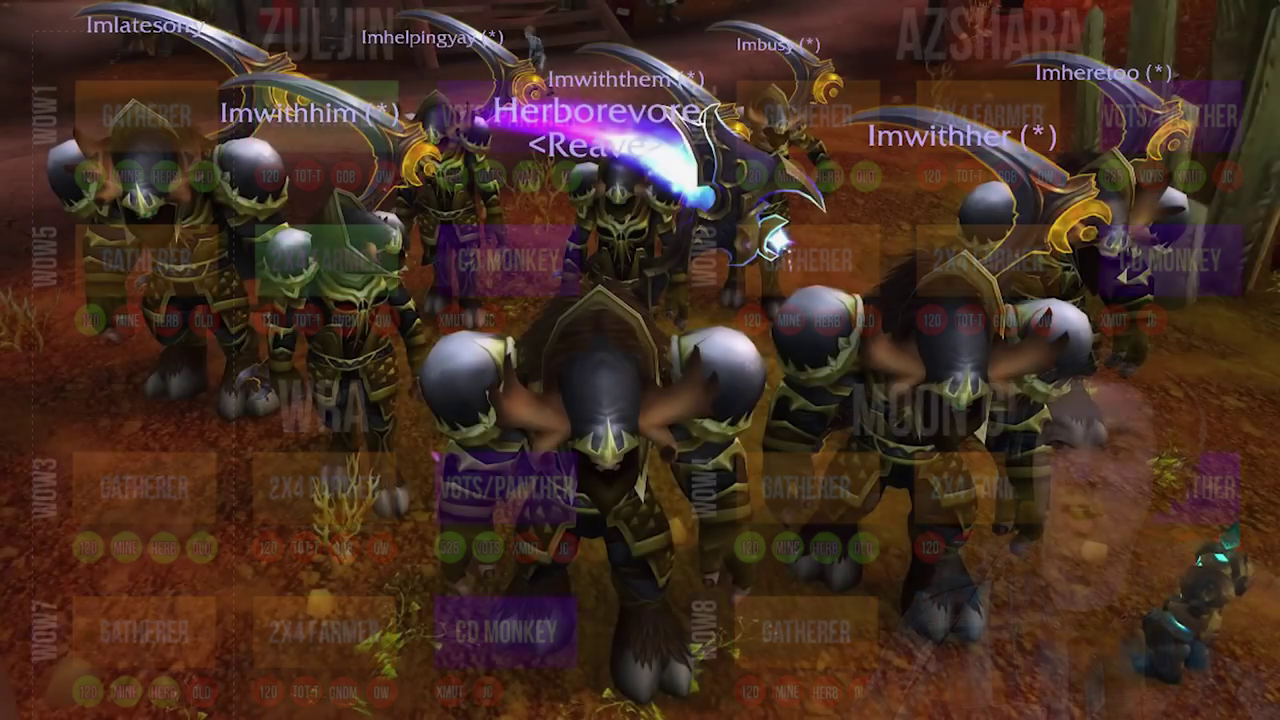